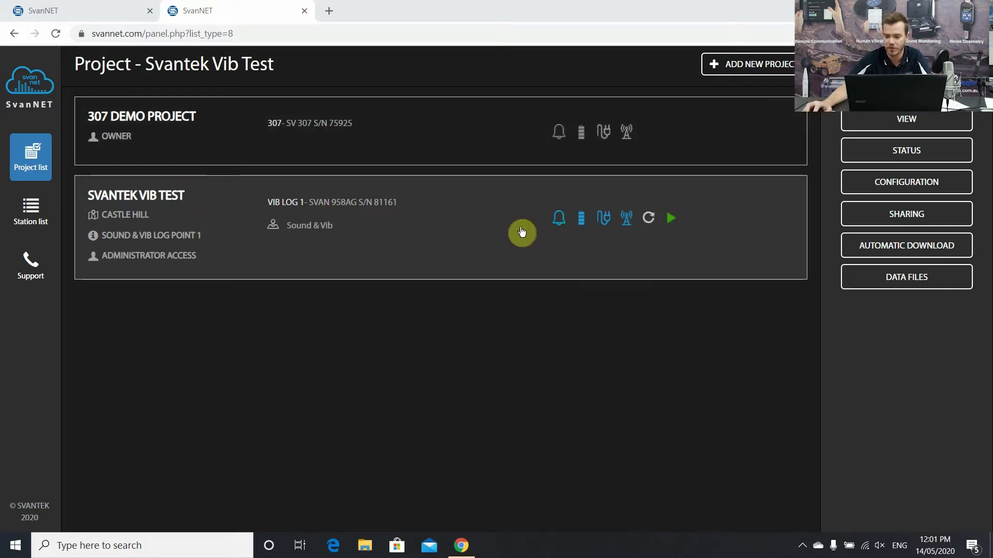
- Open the configuration view for the Svantek Vib Test project's VIB LOG 1 station
{"action": "left_click", "coordinate": [930, 189]}
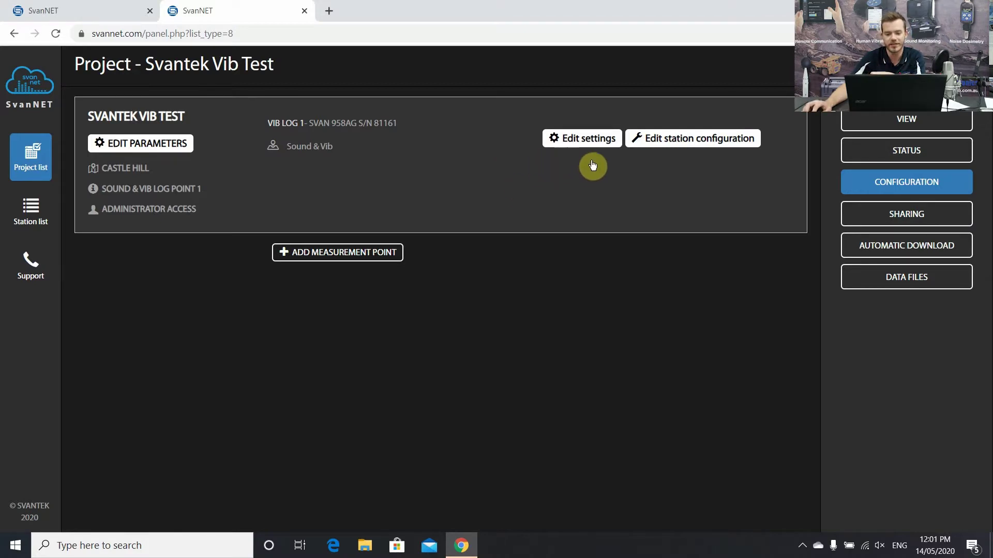
- Keep the DIN-4150-3 standard and change the station's building type from L1 to L3
{"action": "left_click", "coordinate": [688, 148]}
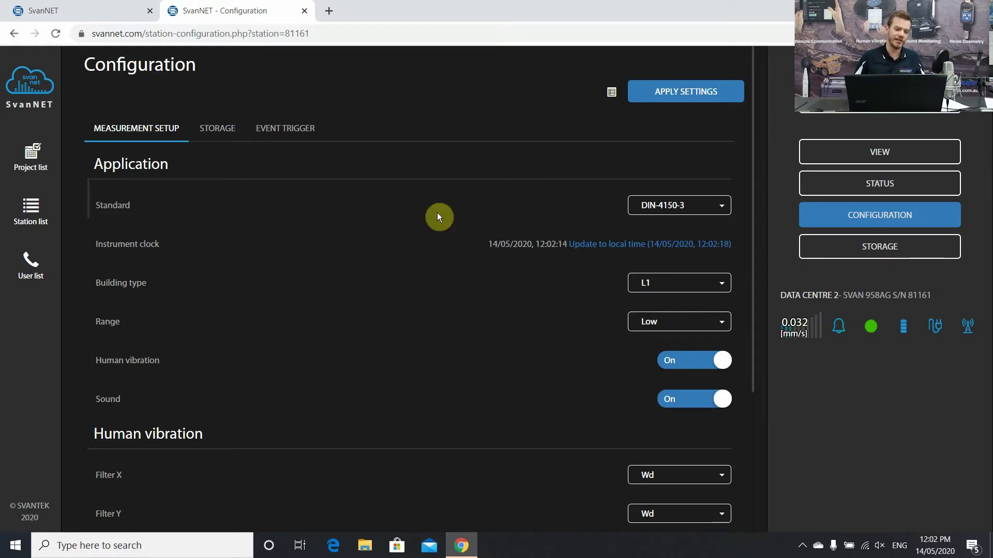
{"action": "left_click", "coordinate": [672, 206]}
{"action": "left_click", "coordinate": [644, 274]}
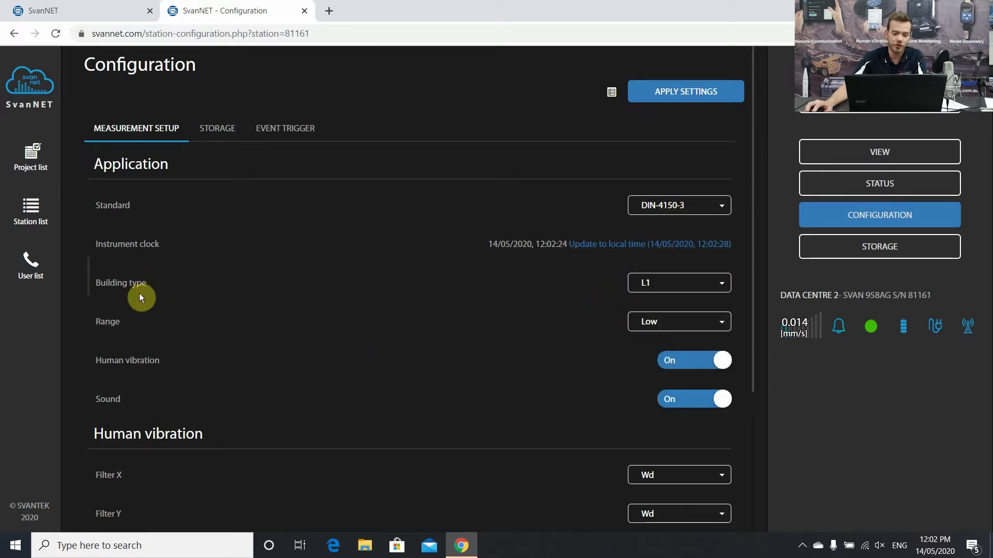
{"action": "left_click", "coordinate": [671, 293]}
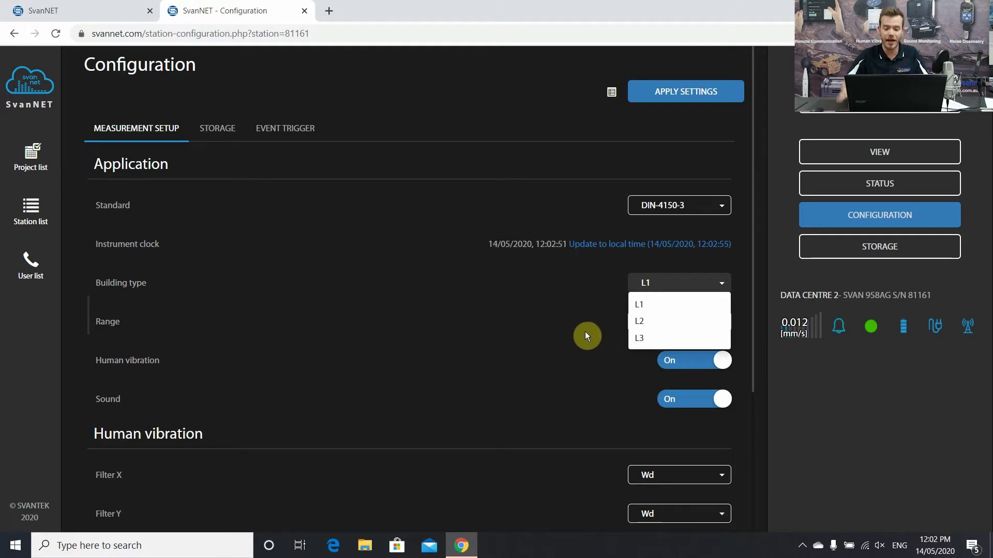
{"action": "left_click", "coordinate": [641, 338]}
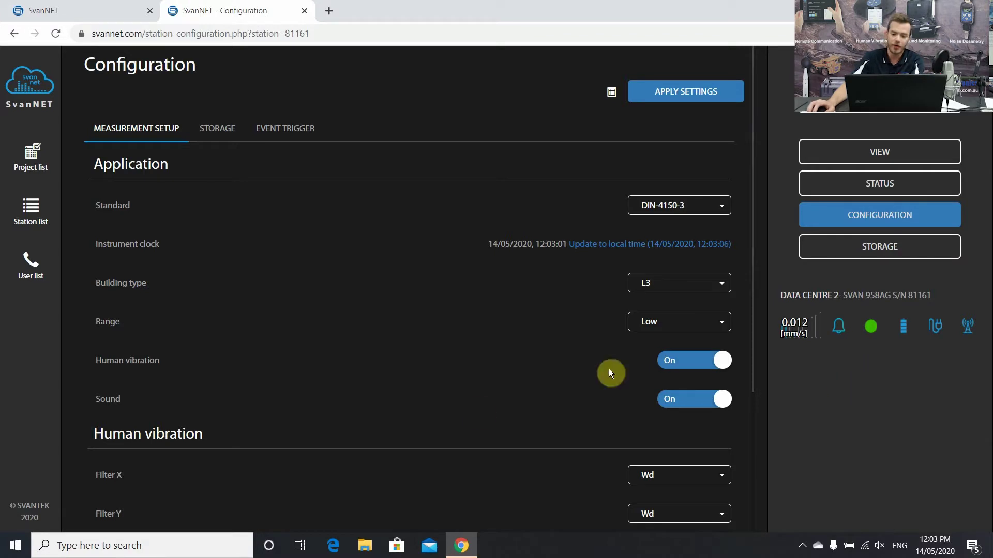
- Leave Filter X at Wd, then apply the building type L3 settings to the station
{"action": "scroll", "coordinate": [633, 336], "scroll_direction": "down", "scroll_amount": 2}
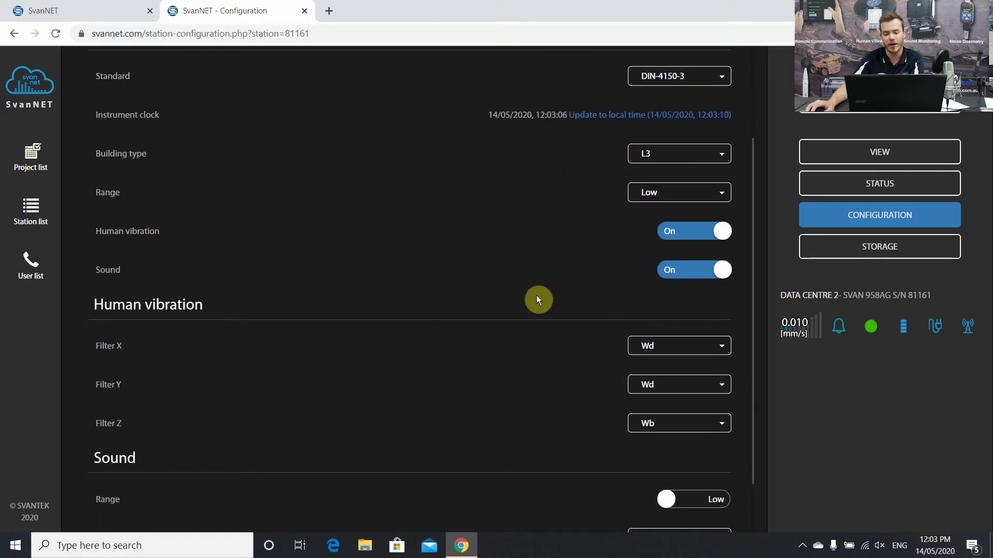
{"action": "scroll", "coordinate": [536, 300], "scroll_direction": "down", "scroll_amount": 1}
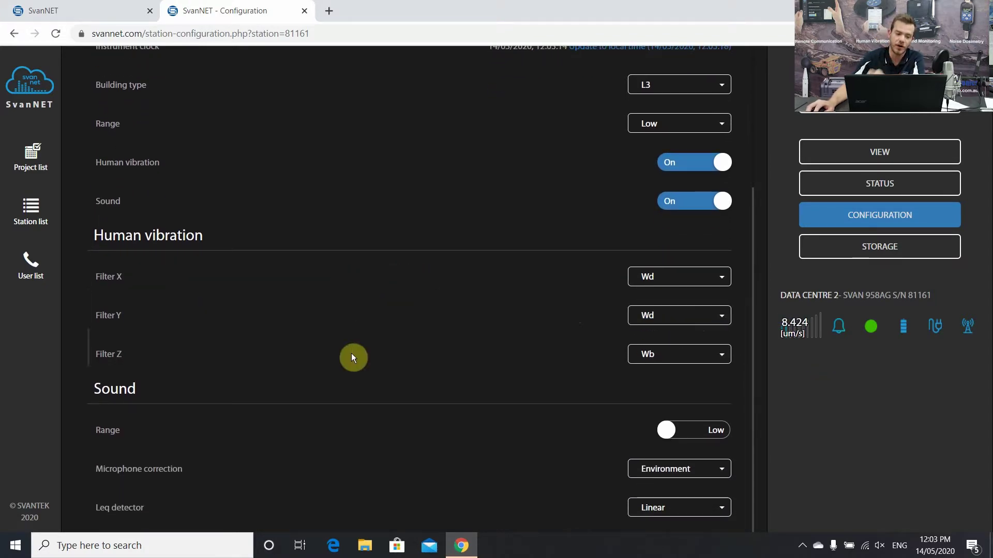
{"action": "left_click", "coordinate": [687, 279]}
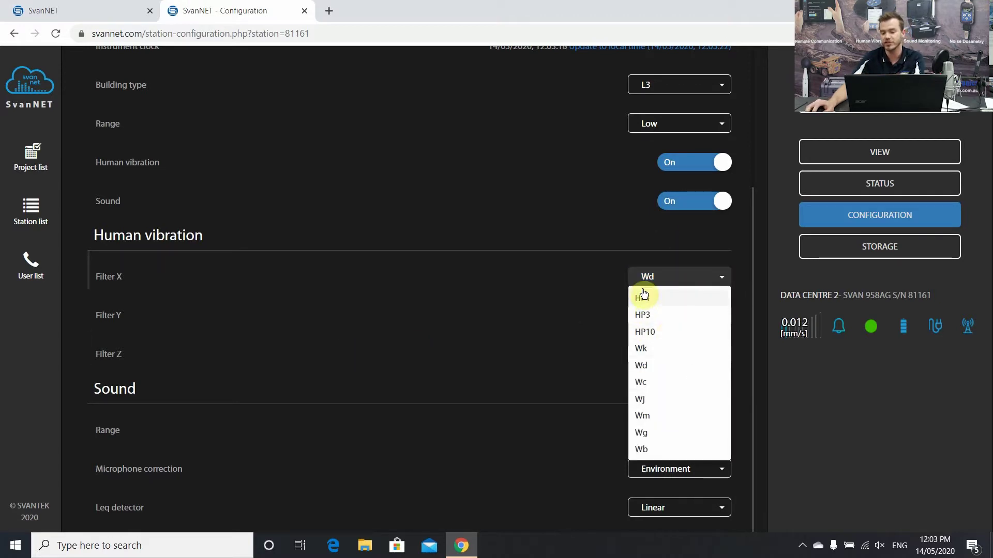
{"action": "left_click", "coordinate": [483, 310]}
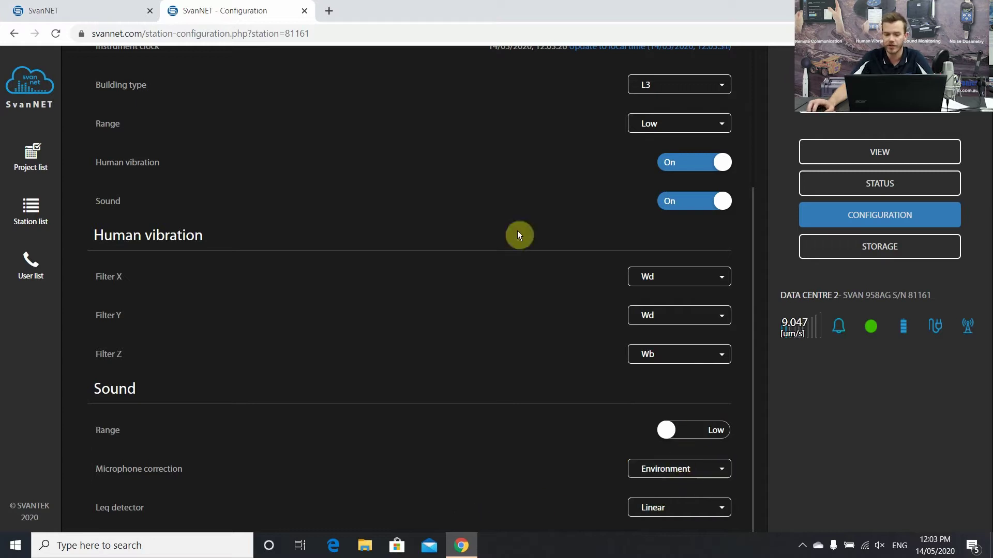
{"action": "scroll", "coordinate": [465, 310], "scroll_direction": "up", "scroll_amount": 1}
{"action": "scroll", "coordinate": [531, 150], "scroll_direction": "up", "scroll_amount": 3}
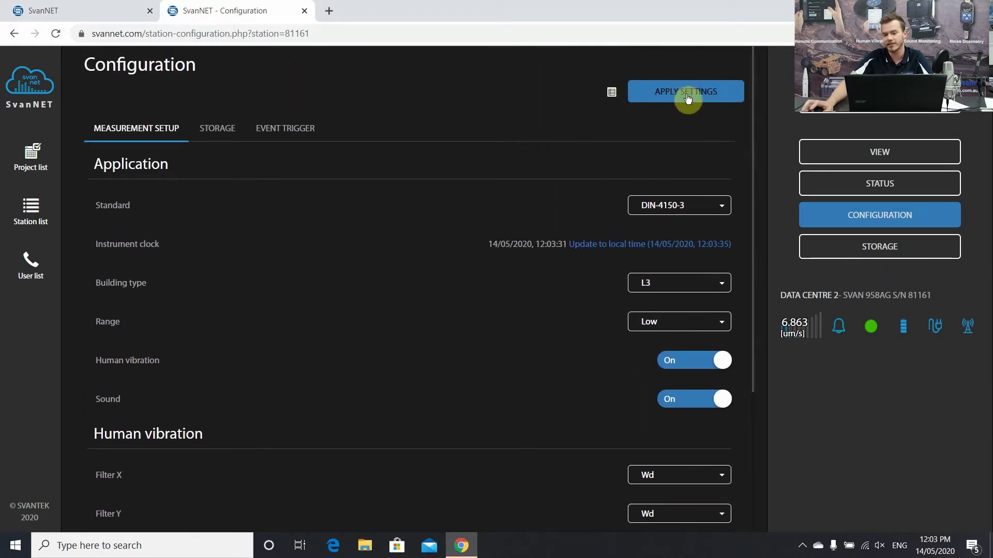
{"action": "left_click", "coordinate": [687, 94]}
{"action": "left_click", "coordinate": [342, 340]}
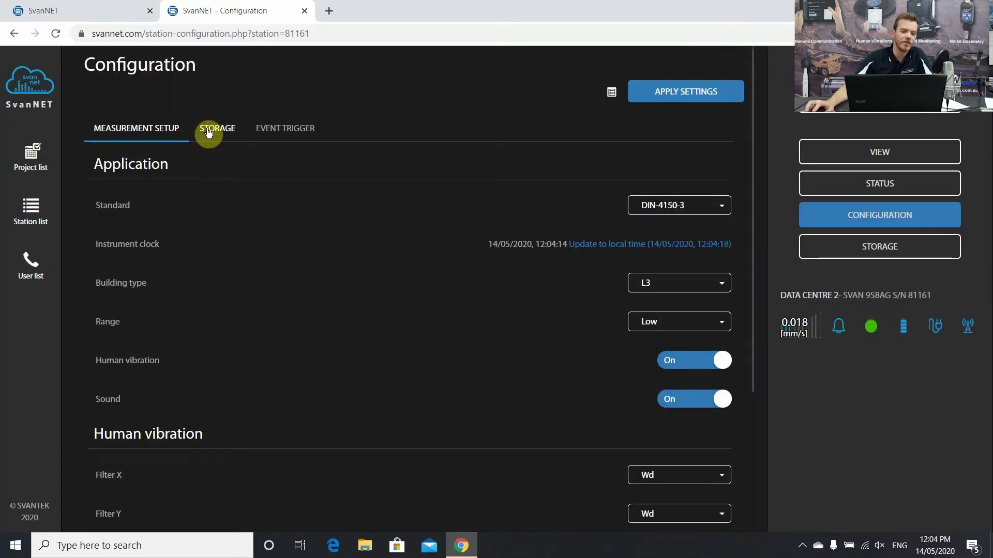
- Review storage: 00:00:30 velocity step, Human Vib. Step kept at 00:01:00, and sound level toggles
{"action": "left_click", "coordinate": [210, 132]}
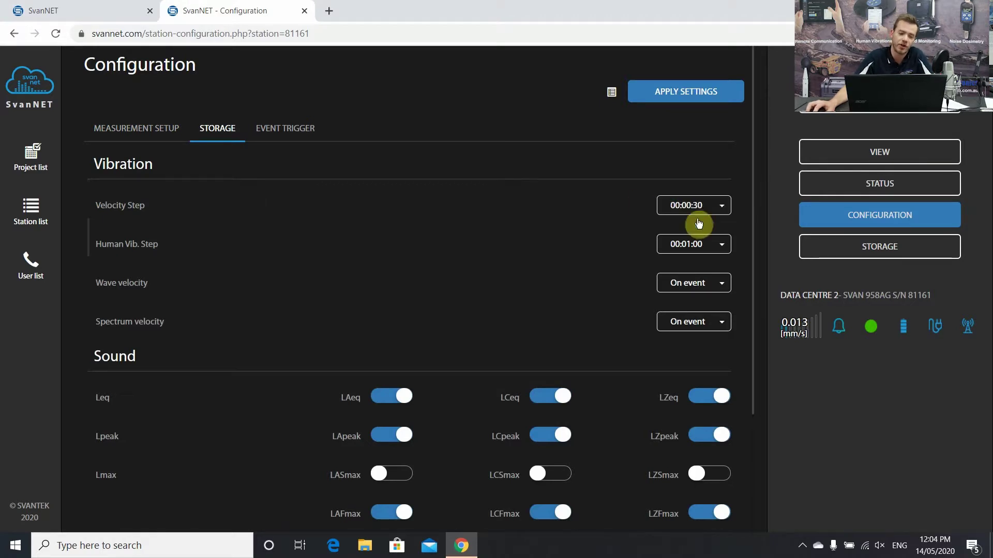
{"action": "left_click", "coordinate": [713, 249]}
{"action": "left_click", "coordinate": [565, 244]}
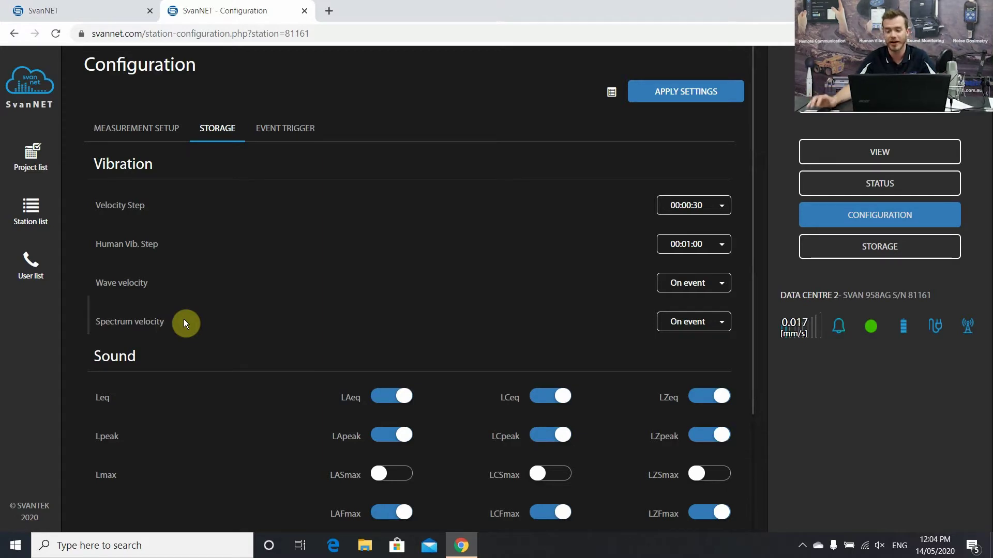
{"action": "scroll", "coordinate": [281, 346], "scroll_direction": "down", "scroll_amount": 3}
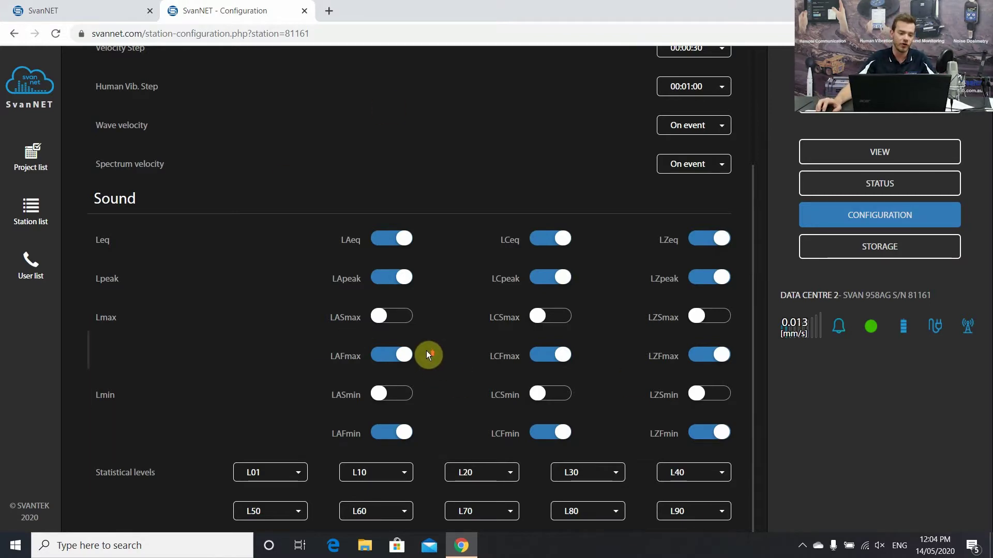
{"action": "scroll", "coordinate": [455, 380], "scroll_direction": "up", "scroll_amount": 3}
{"action": "scroll", "coordinate": [403, 320], "scroll_direction": "up", "scroll_amount": 1}
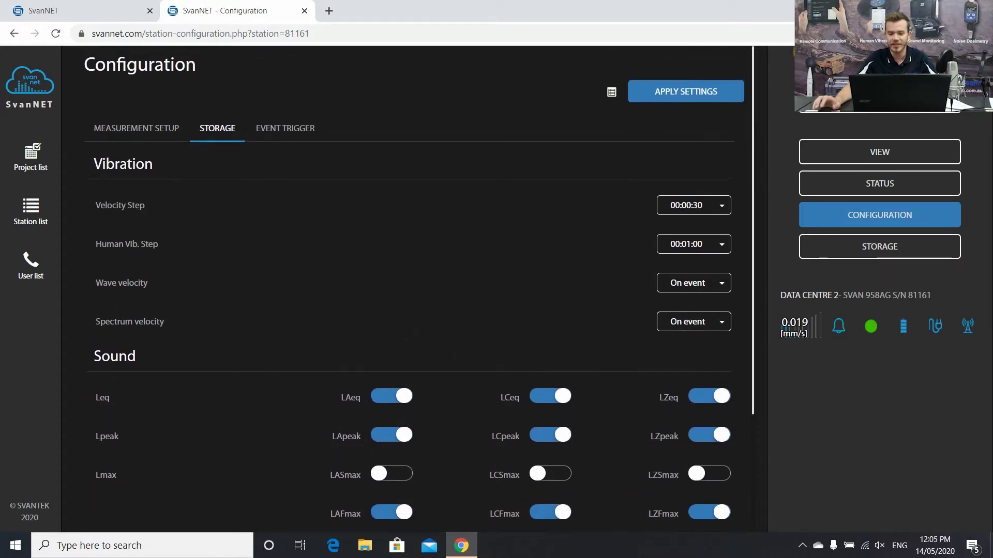
- Show the Event Trigger tab, which has no events, and open its empty address book
{"action": "left_click", "coordinate": [290, 136]}
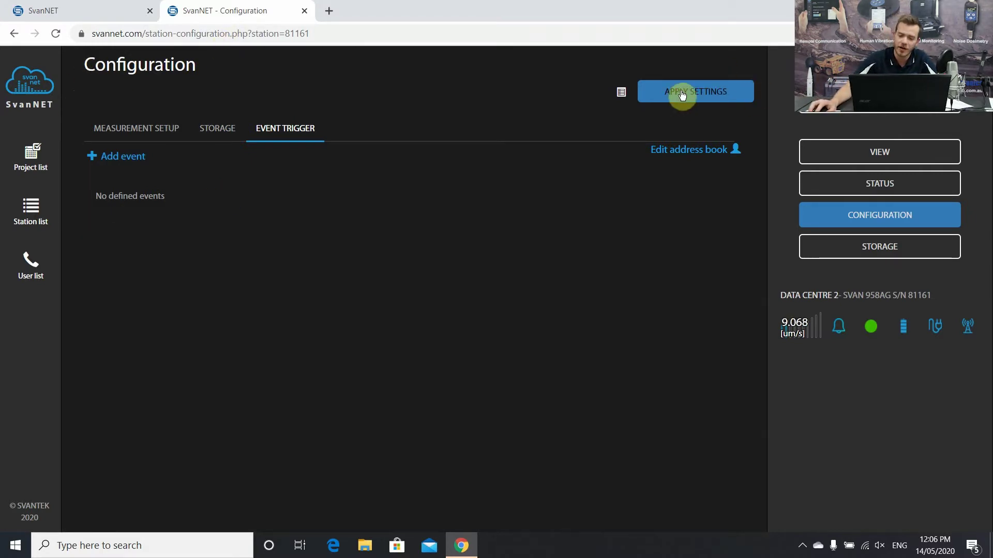
{"action": "left_click", "coordinate": [683, 155]}
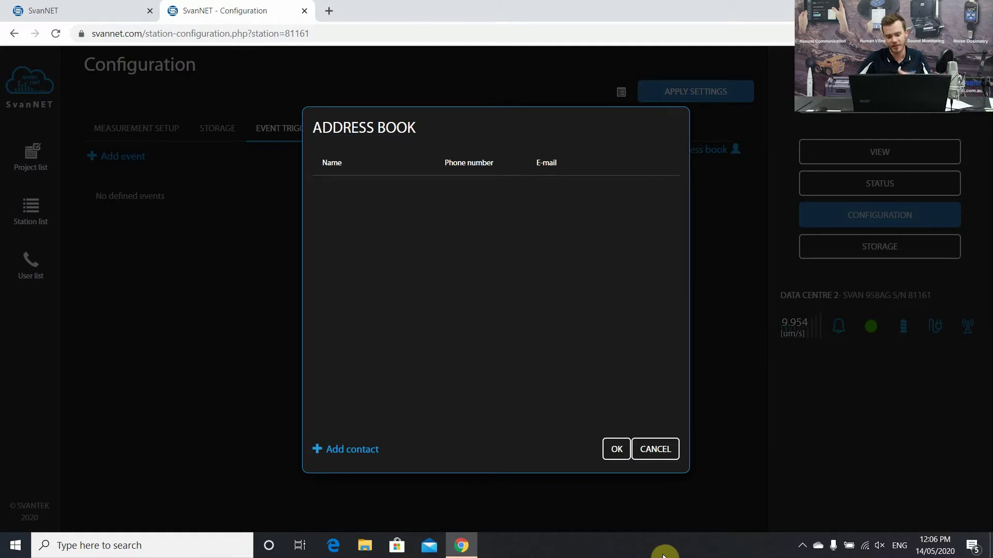
- Add a first contact with the person's name, phone number and e-mail address
{"action": "left_click", "coordinate": [340, 448]}
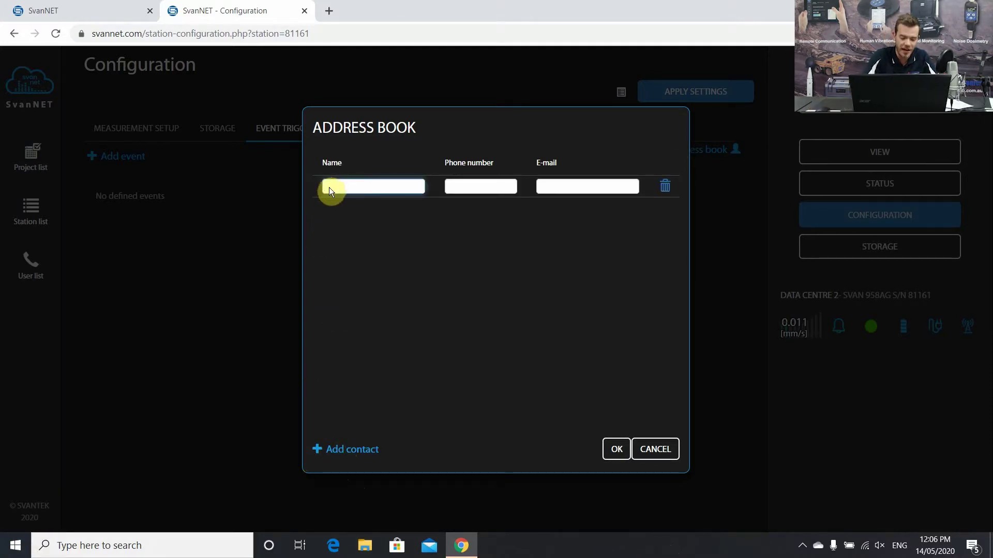
{"action": "key", "text": "ctrl+j"}
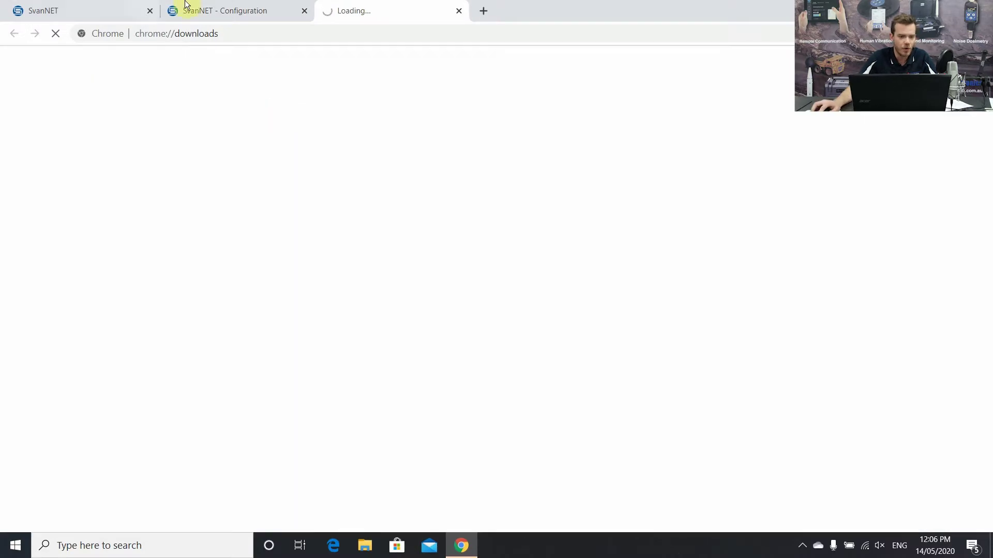
{"action": "left_click", "coordinate": [186, 4]}
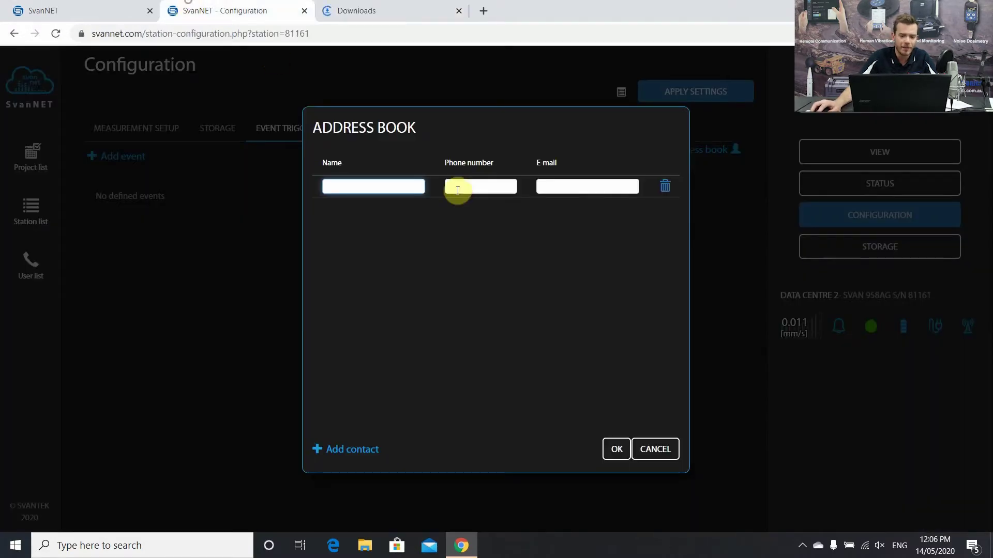
{"action": "left_click", "coordinate": [394, 185]}
{"action": "type", "text": "julian"}
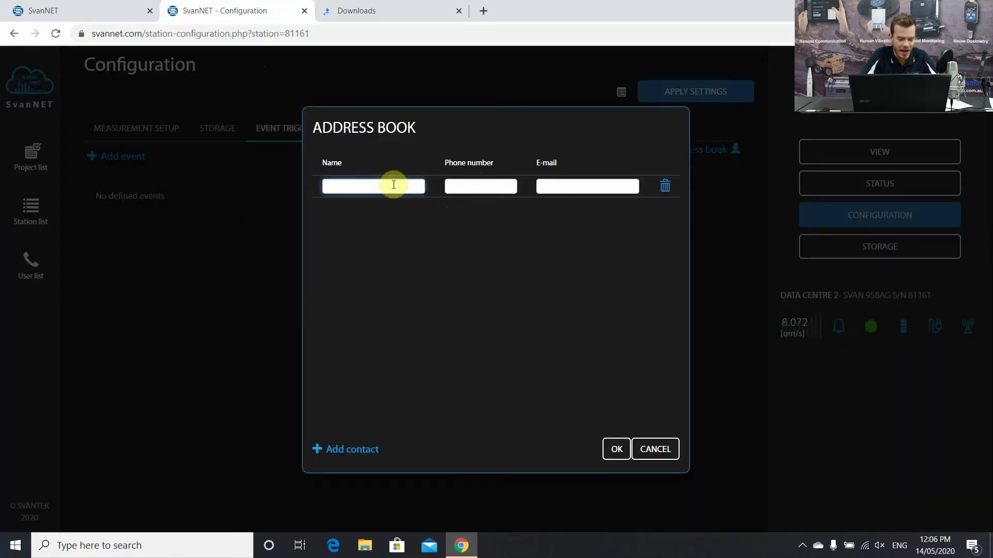
{"action": "type", "text": "ju"}
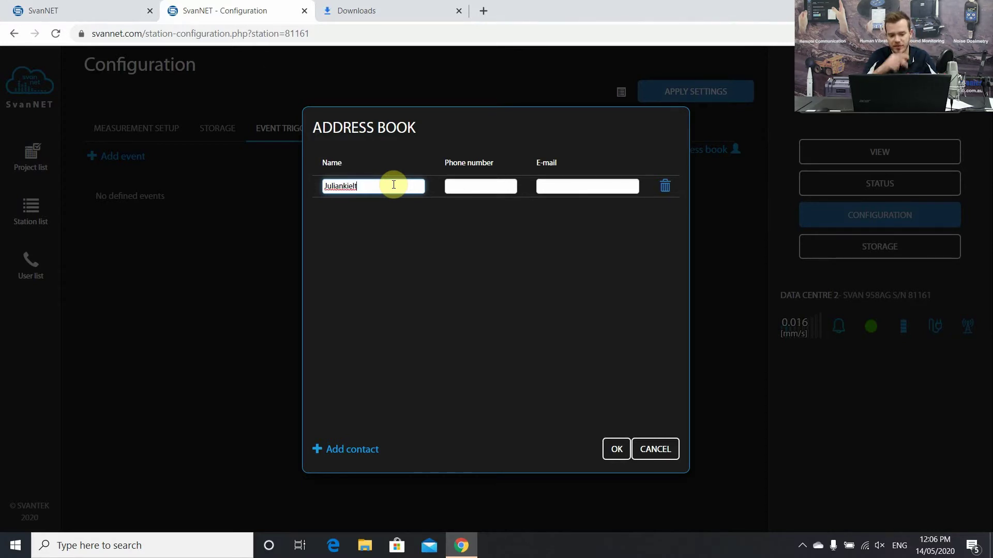
{"action": "key", "text": "Tab"}
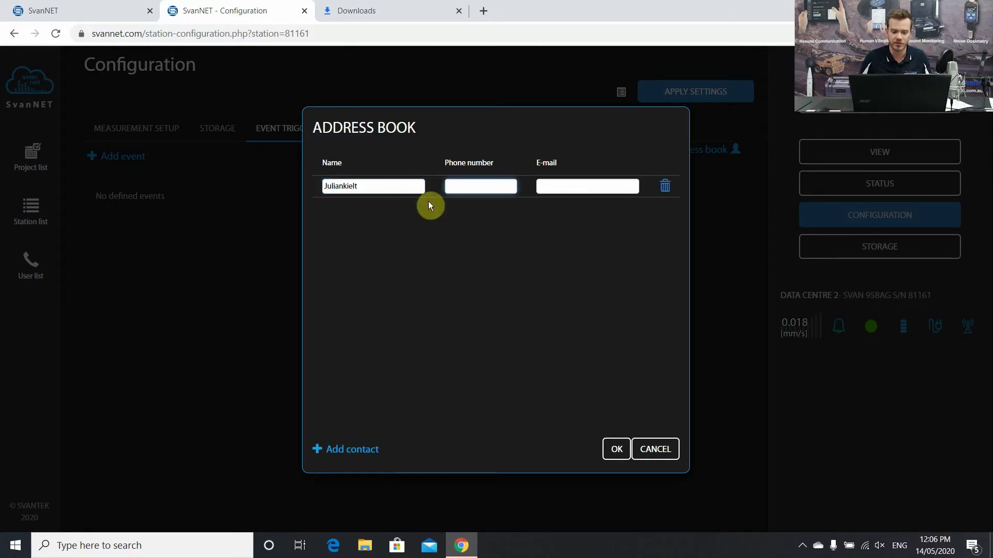
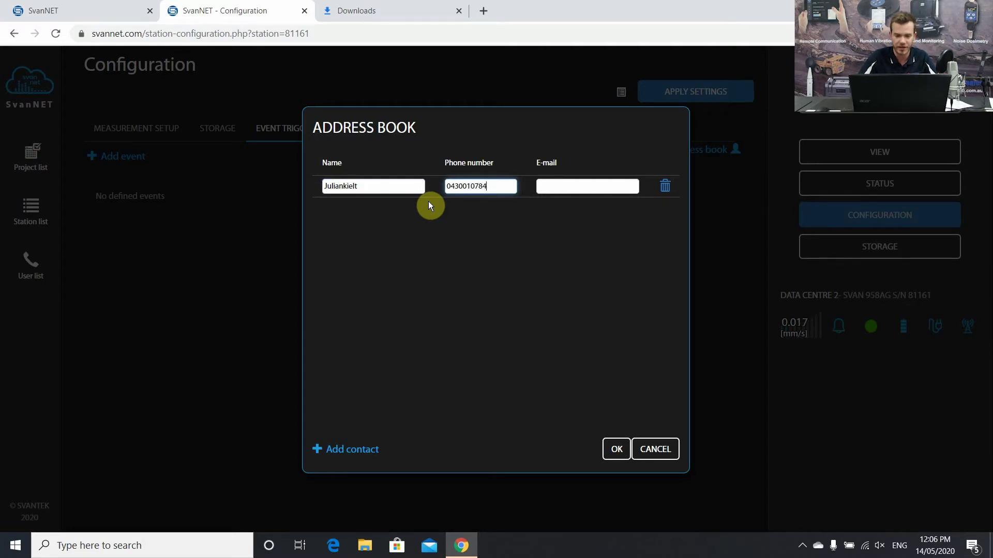
{"action": "key", "text": "Tab"}
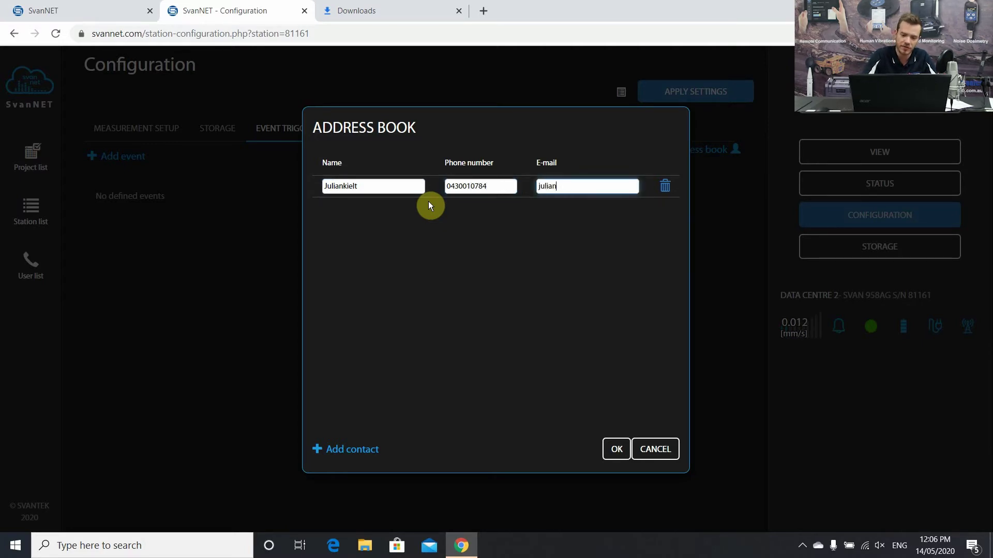
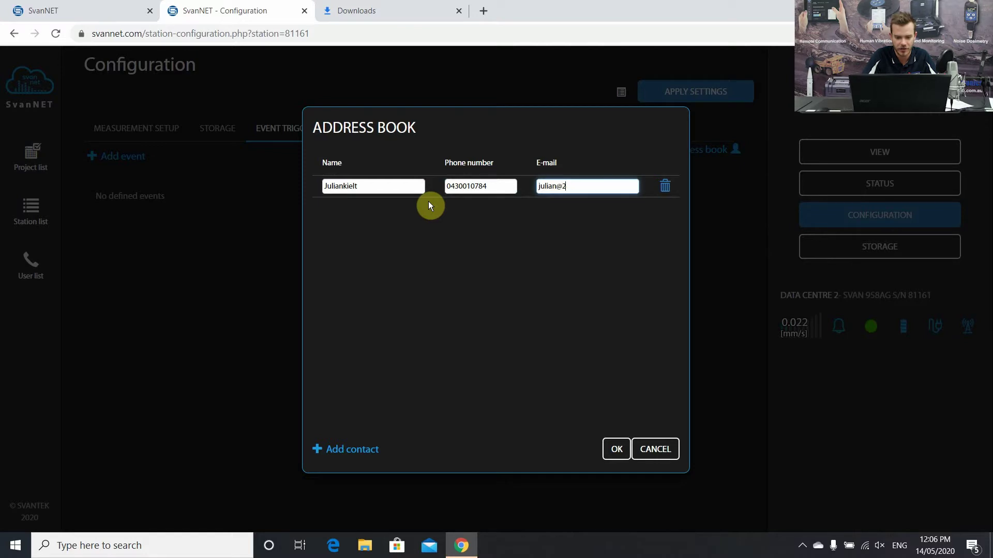
{"action": "key", "text": "Tab"}
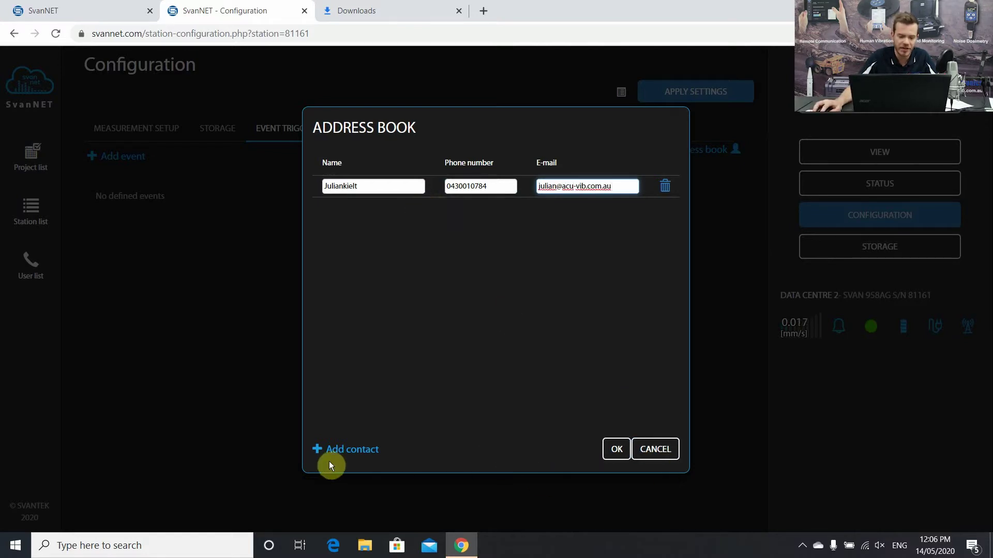
- Add a second contact's phone number and e-mail, save, and reopen the address book
{"action": "left_click", "coordinate": [357, 450]}
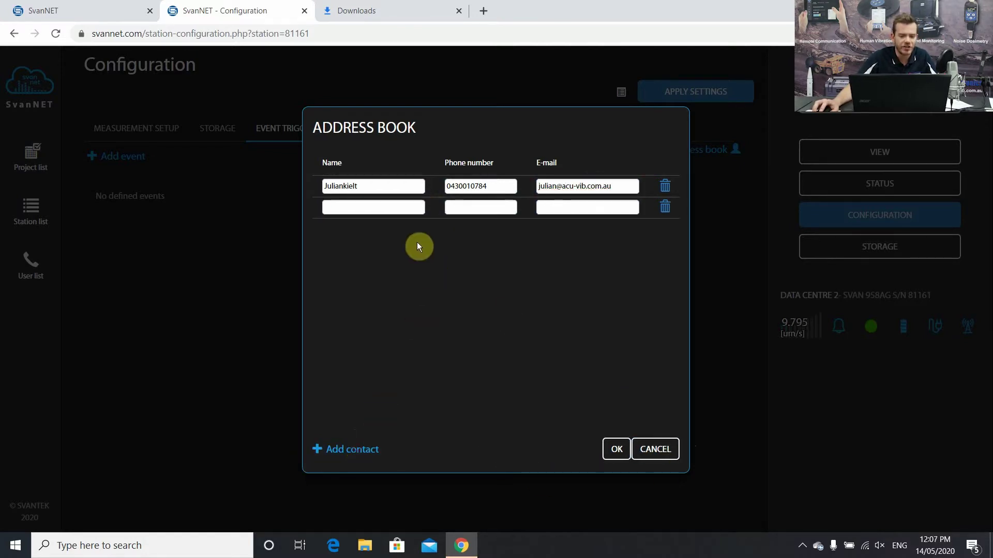
{"action": "left_click", "coordinate": [354, 211]}
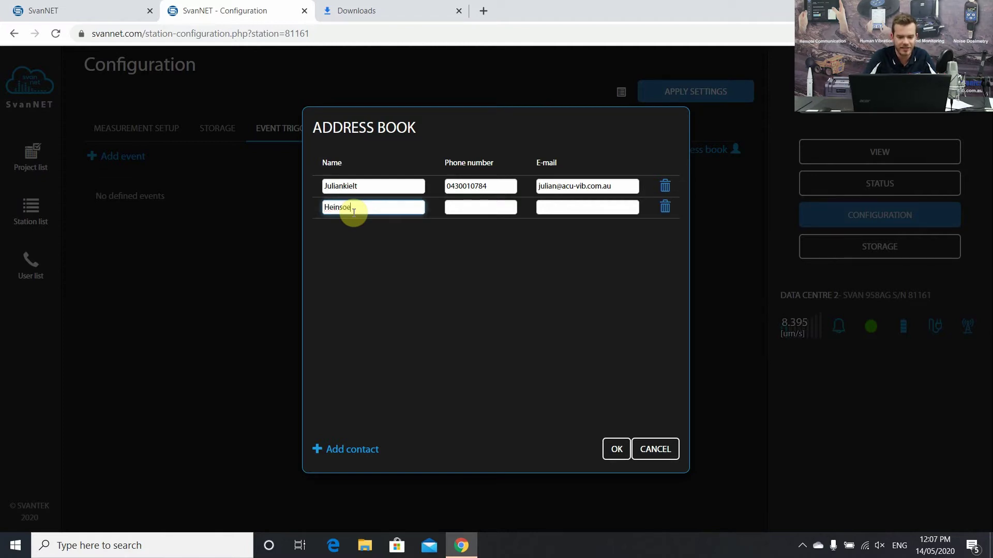
{"action": "key", "text": "Tab"}
{"action": "key", "text": "Tab"}
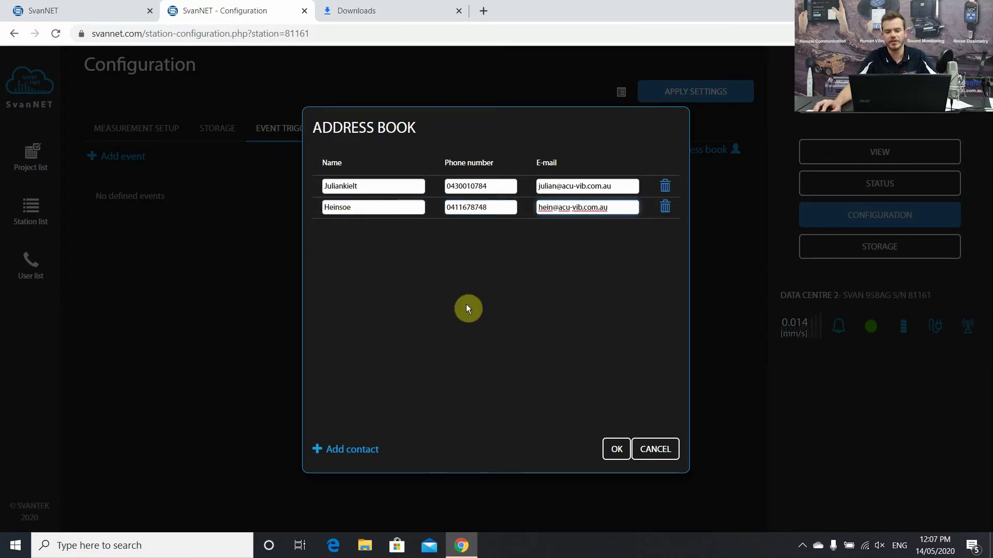
{"action": "left_click", "coordinate": [616, 449]}
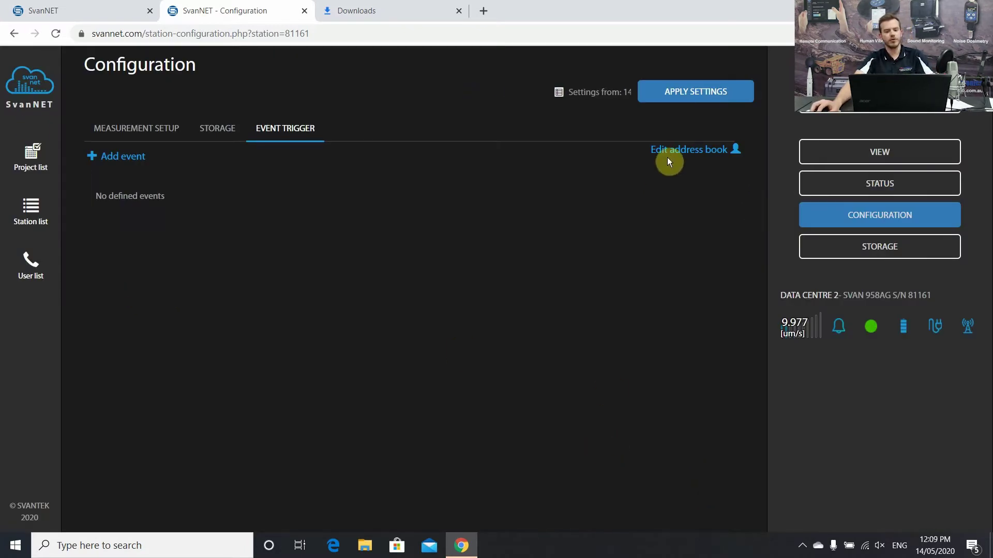
{"action": "left_click", "coordinate": [675, 153]}
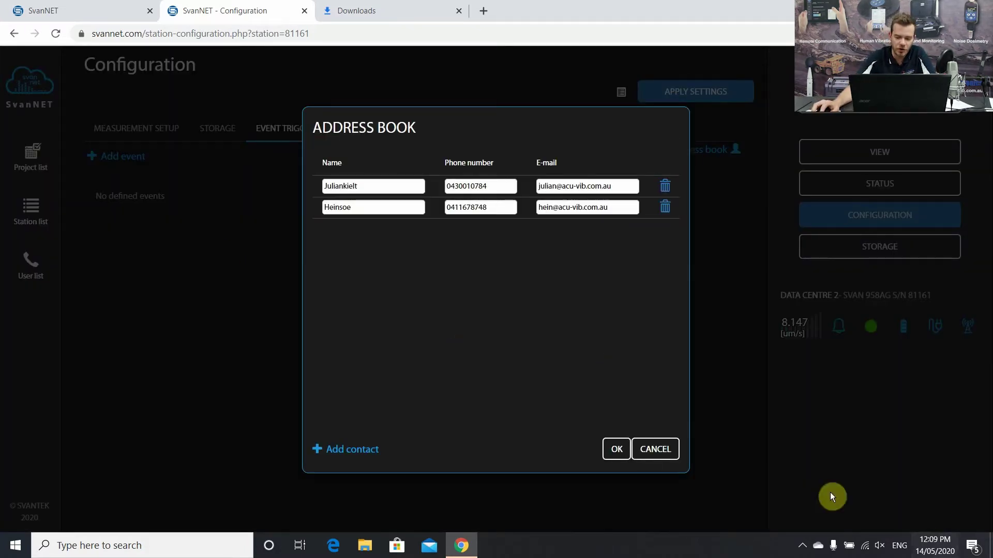
- Add a new whole-week, whole-day event with a 00:00:05 event duration
{"action": "left_click", "coordinate": [615, 450]}
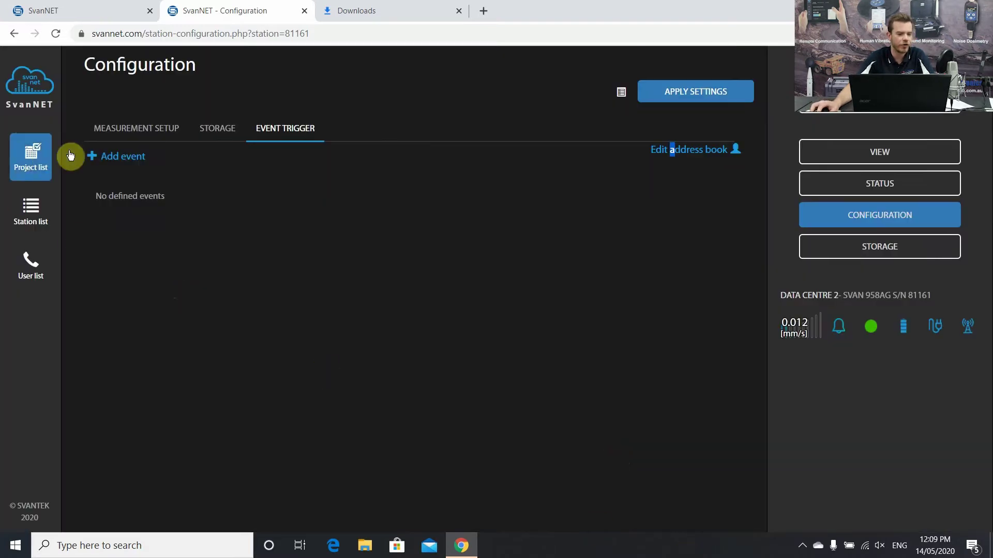
{"action": "left_click", "coordinate": [101, 156]}
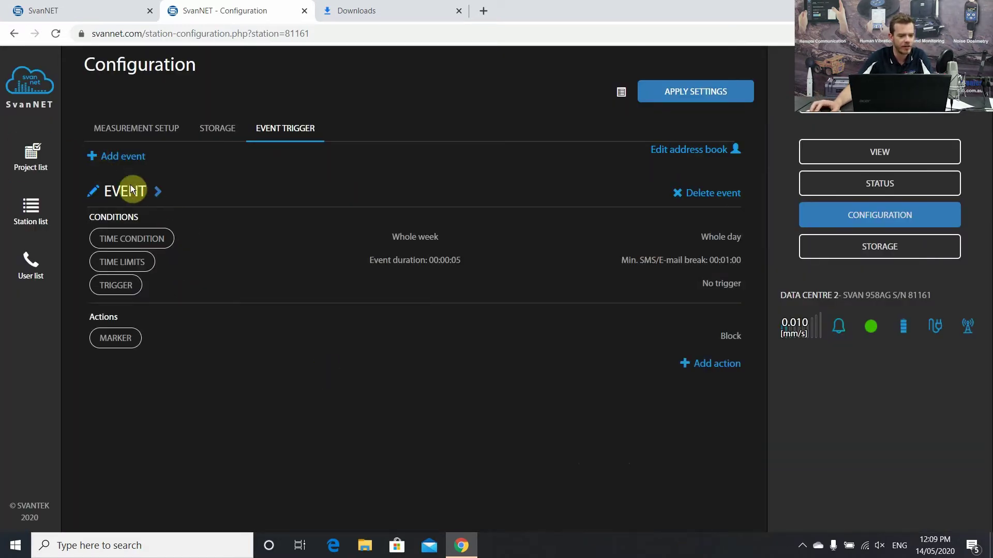
{"action": "left_click", "coordinate": [136, 264]}
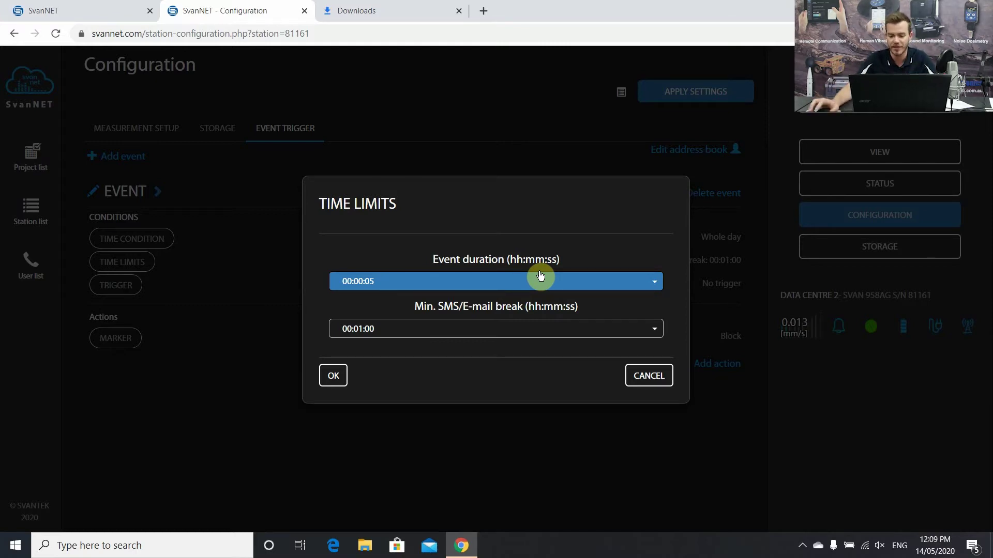
{"action": "left_click", "coordinate": [333, 377]}
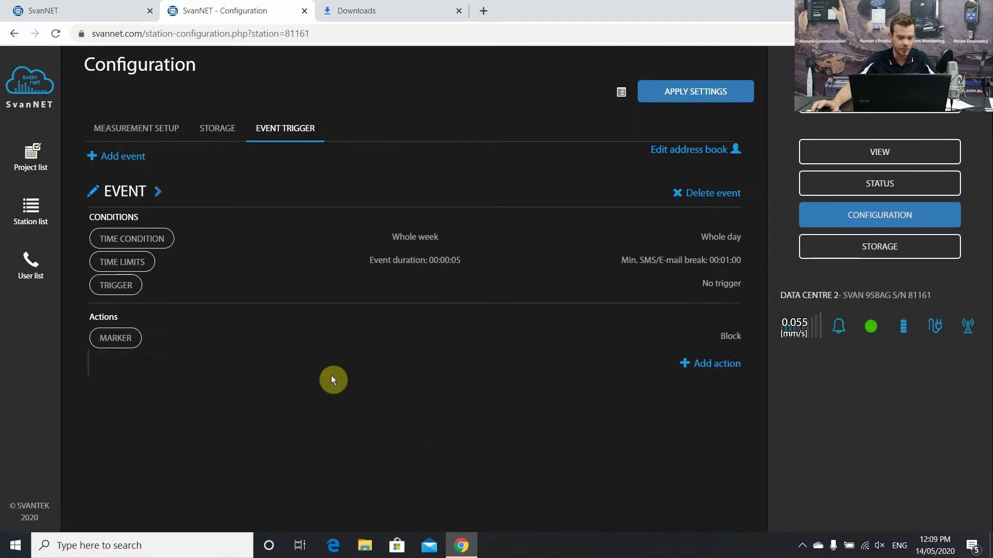
- Give the event an L3 threshold trigger condition with reduction factor 0.9
{"action": "left_click", "coordinate": [109, 286]}
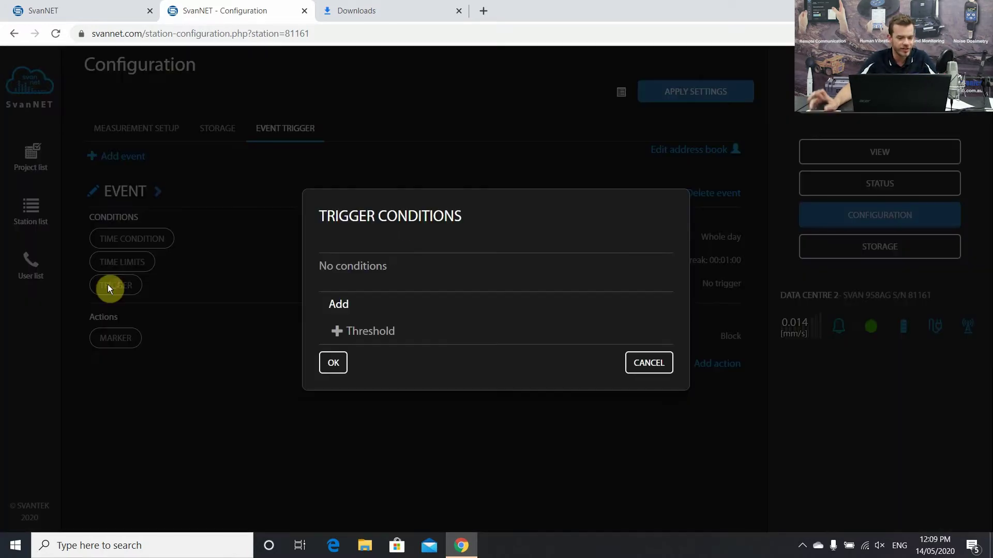
{"action": "left_click", "coordinate": [342, 333]}
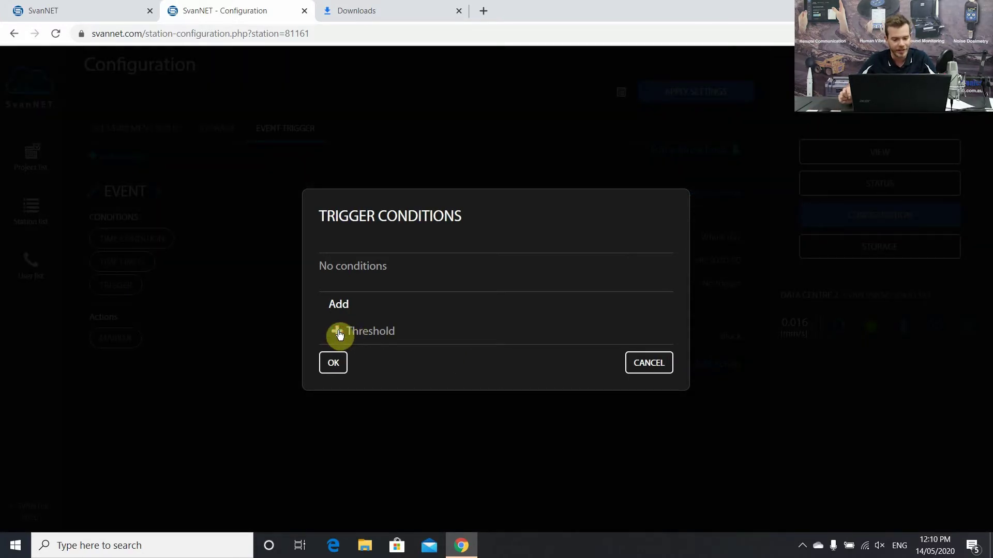
{"action": "left_click", "coordinate": [339, 334]}
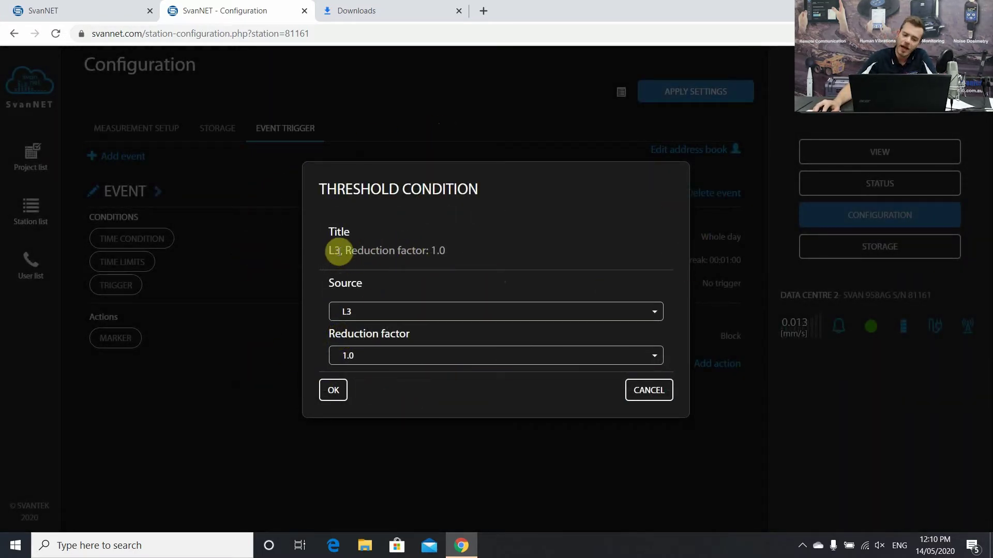
{"action": "double_click", "coordinate": [341, 251]}
{"action": "left_click", "coordinate": [386, 273]}
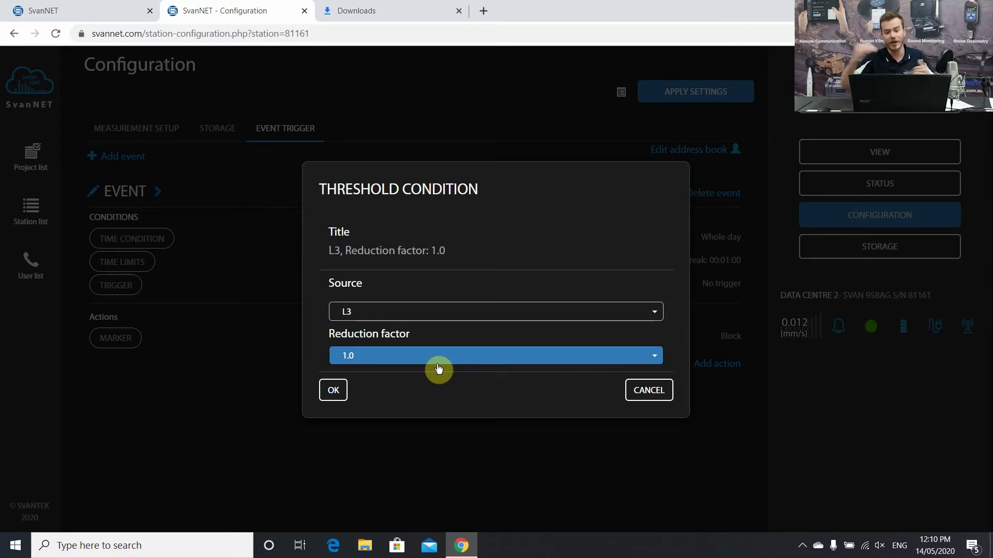
{"action": "left_click", "coordinate": [438, 362]}
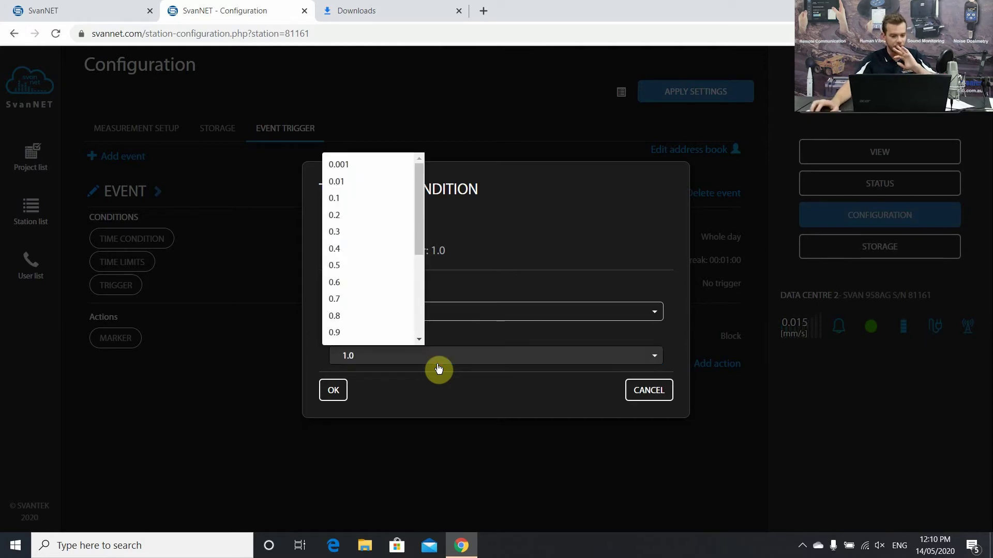
{"action": "left_click", "coordinate": [362, 334]}
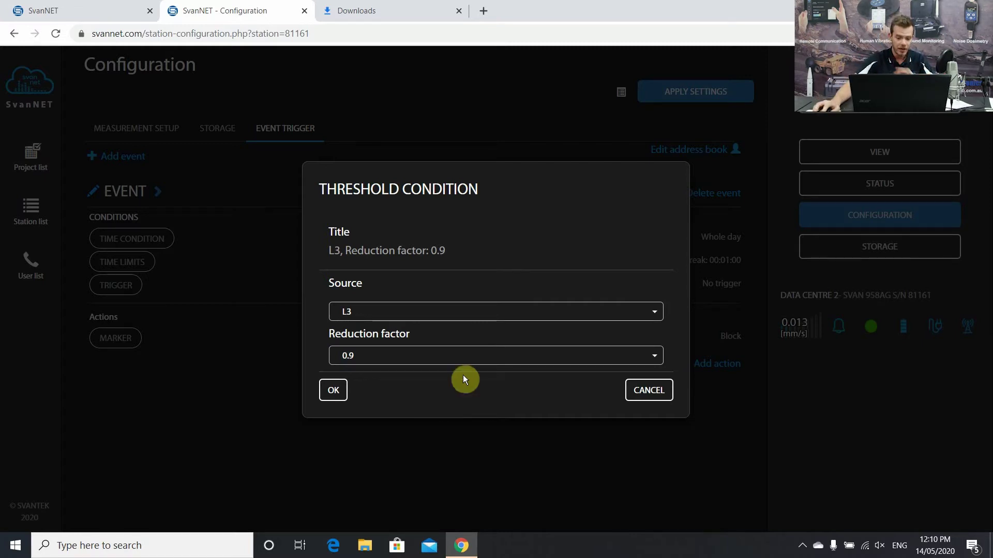
{"action": "left_click", "coordinate": [331, 395]}
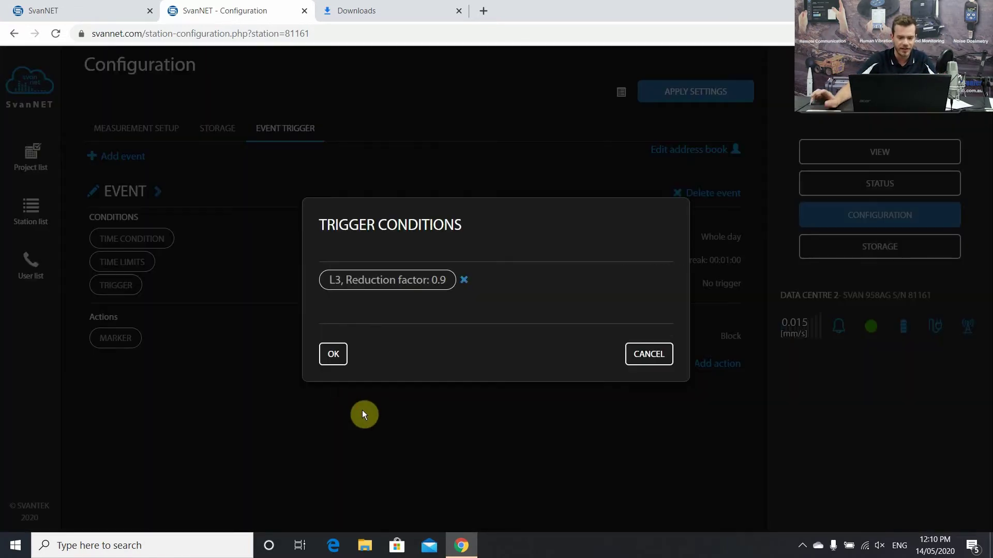
{"action": "left_click", "coordinate": [330, 363]}
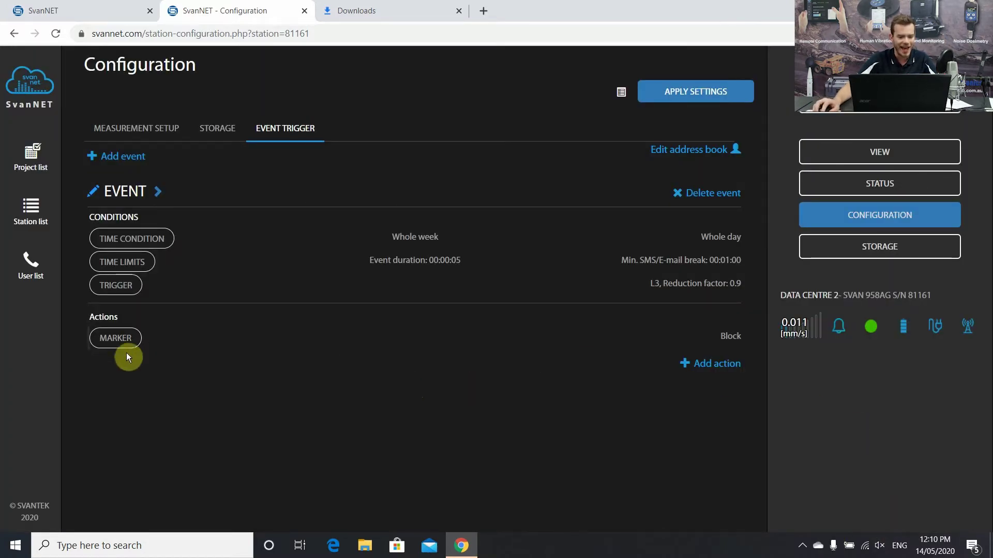
- Add an alarm lamp action with a 00:00:05 hold time
{"action": "left_click", "coordinate": [714, 365]}
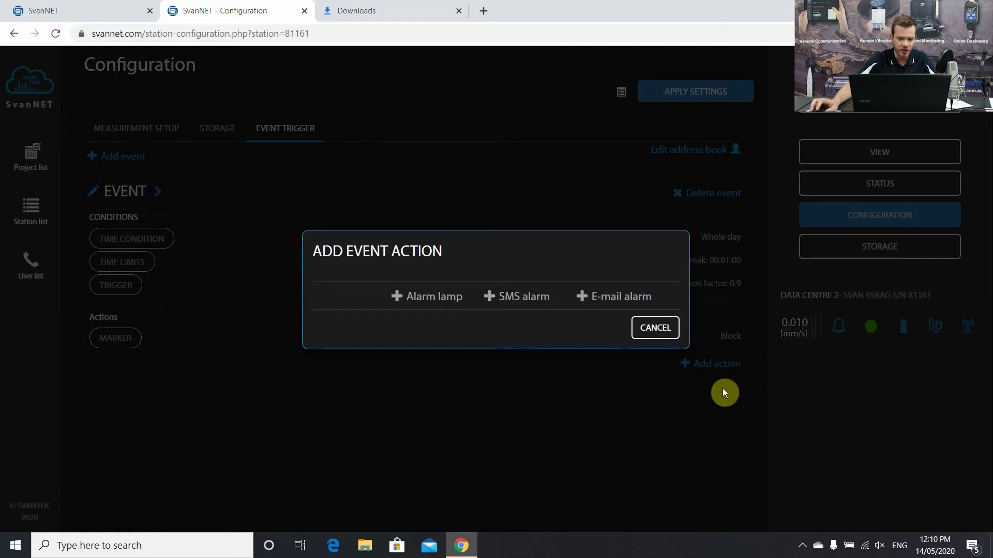
{"action": "left_click", "coordinate": [400, 299]}
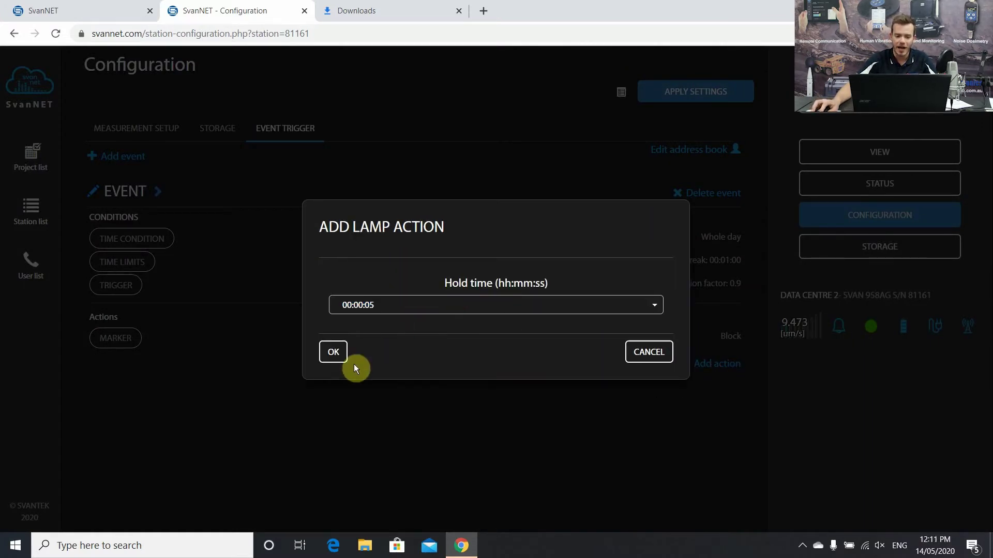
{"action": "left_click", "coordinate": [330, 357]}
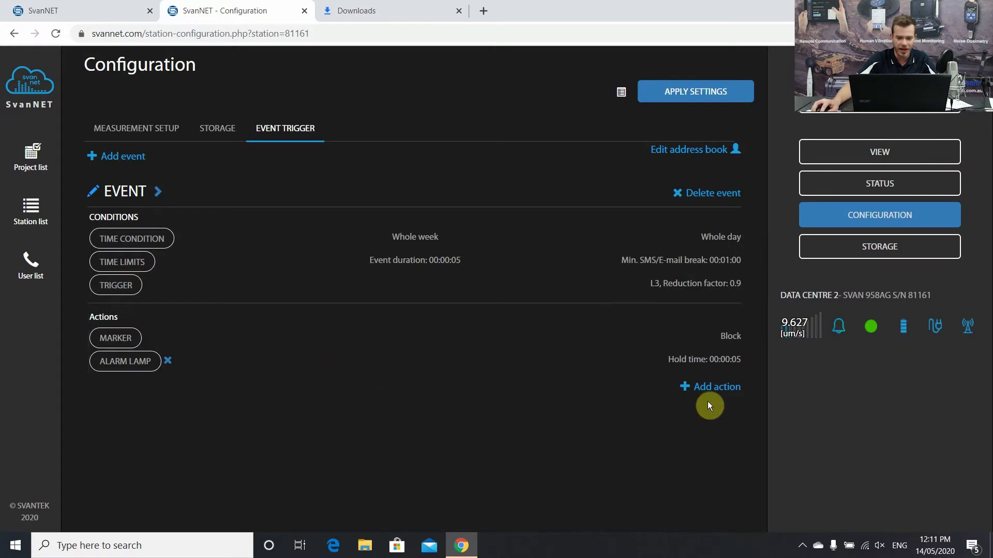
- Add an SMS alarm action sent to both address-book contacts
{"action": "left_click", "coordinate": [714, 389]}
{"action": "left_click", "coordinate": [510, 295]}
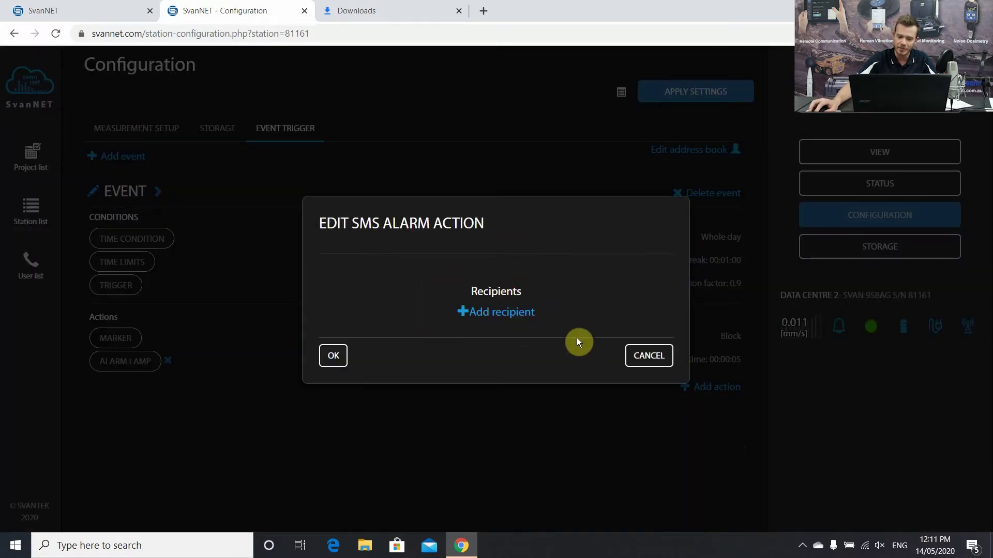
{"action": "left_click", "coordinate": [488, 313]}
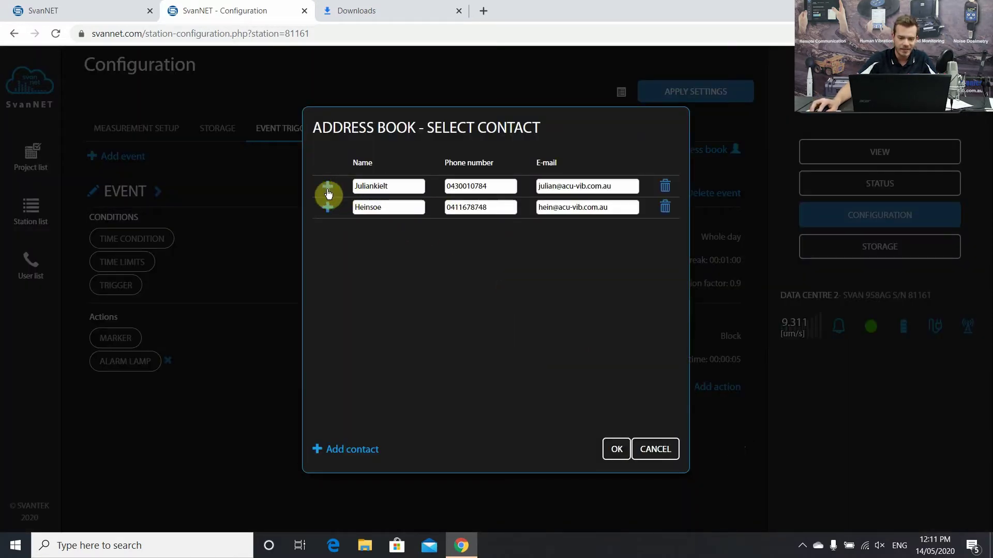
{"action": "left_click", "coordinate": [328, 208]}
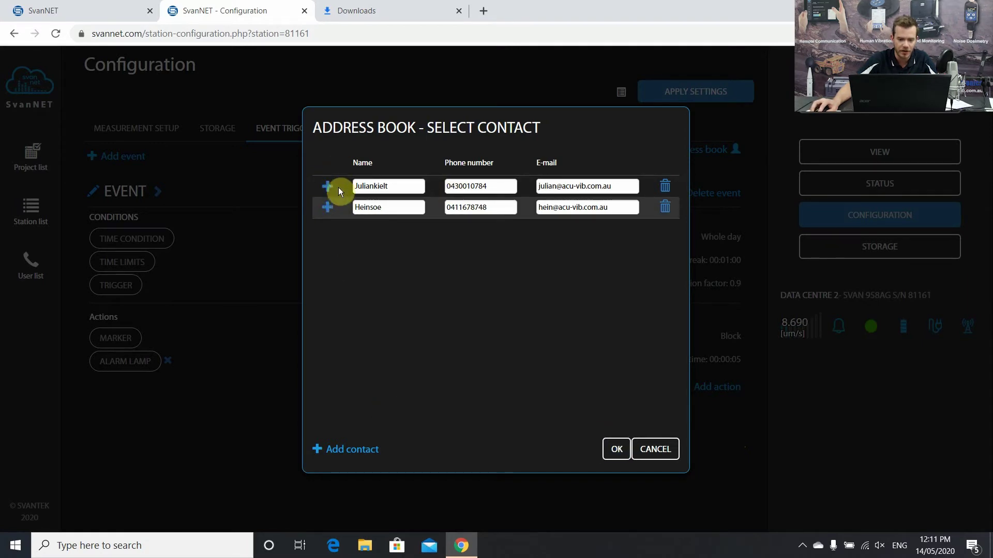
{"action": "left_click", "coordinate": [328, 186]}
{"action": "left_click", "coordinate": [615, 449]}
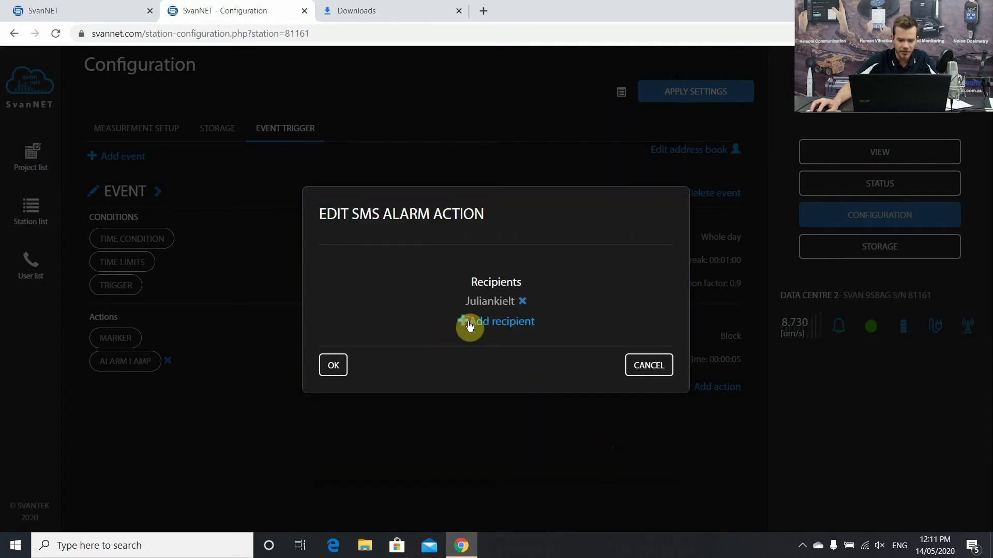
{"action": "left_click", "coordinate": [470, 323]}
{"action": "left_click", "coordinate": [328, 208]}
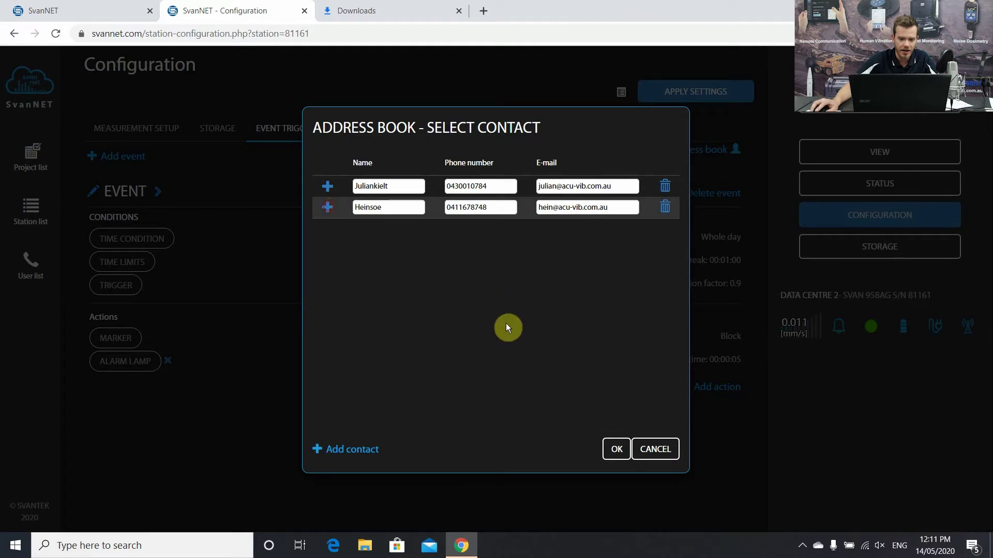
{"action": "left_click", "coordinate": [605, 450]}
{"action": "left_click", "coordinate": [332, 377]}
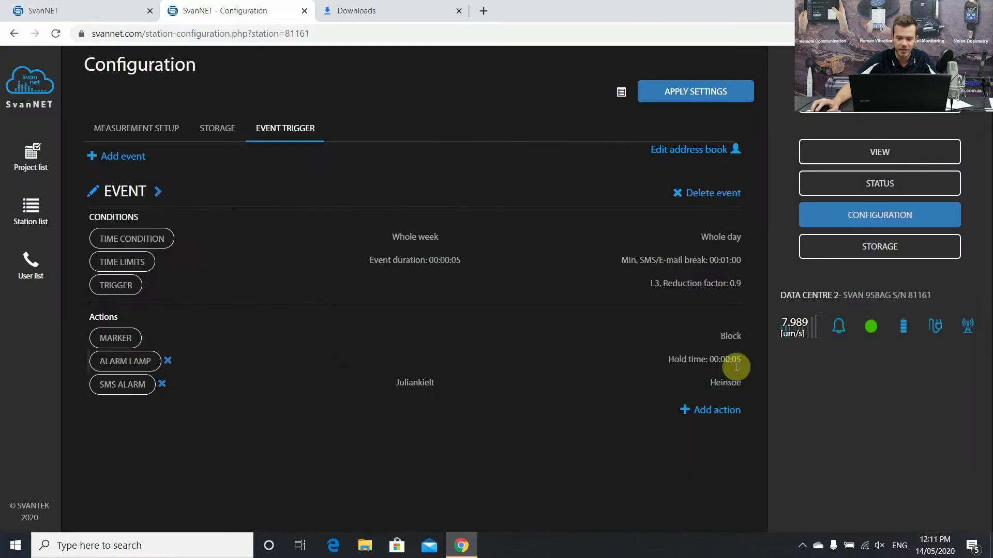
- Add an e-mail alarm for both contacts and apply the settings to the station
{"action": "left_click", "coordinate": [700, 411]}
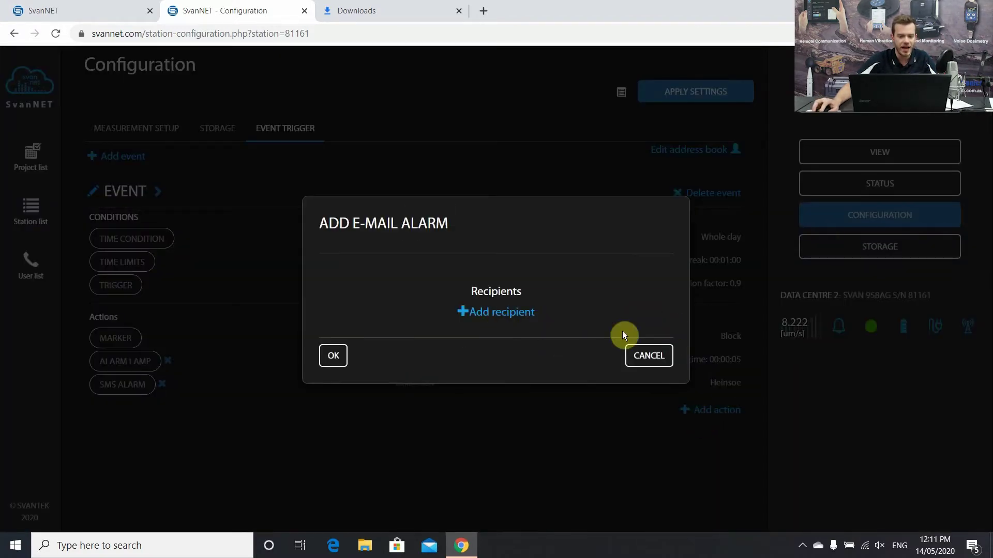
{"action": "left_click", "coordinate": [648, 355]}
{"action": "left_click", "coordinate": [718, 411]}
{"action": "left_click", "coordinate": [489, 315]}
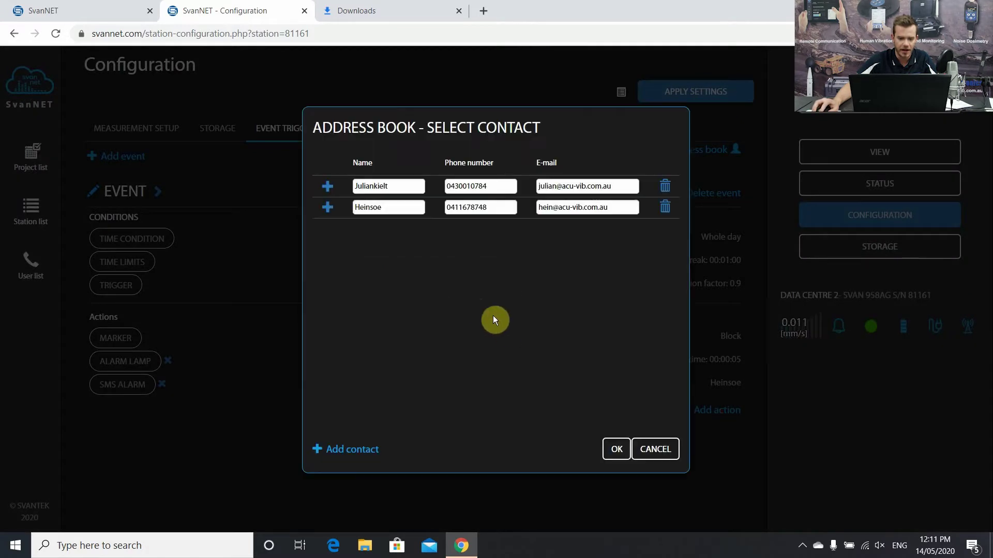
{"action": "left_click", "coordinate": [327, 186]}
{"action": "left_click", "coordinate": [615, 449]}
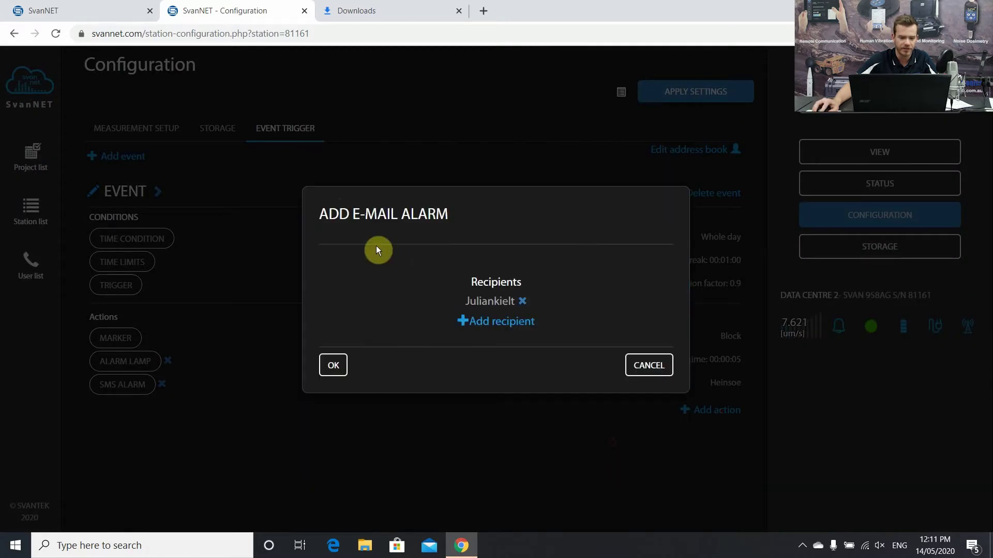
{"action": "left_click", "coordinate": [483, 323]}
{"action": "left_click", "coordinate": [327, 207]}
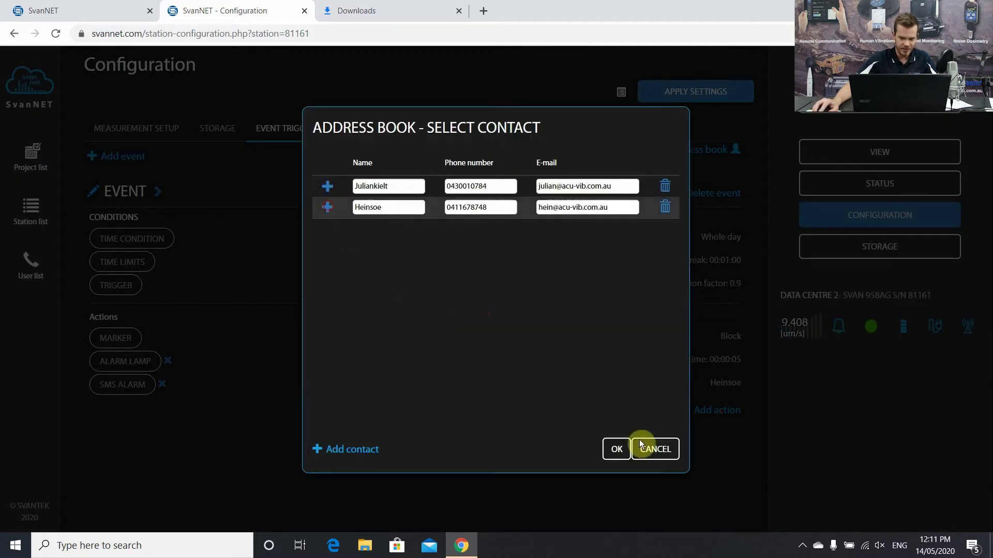
{"action": "left_click", "coordinate": [615, 449]}
{"action": "left_click", "coordinate": [333, 379]}
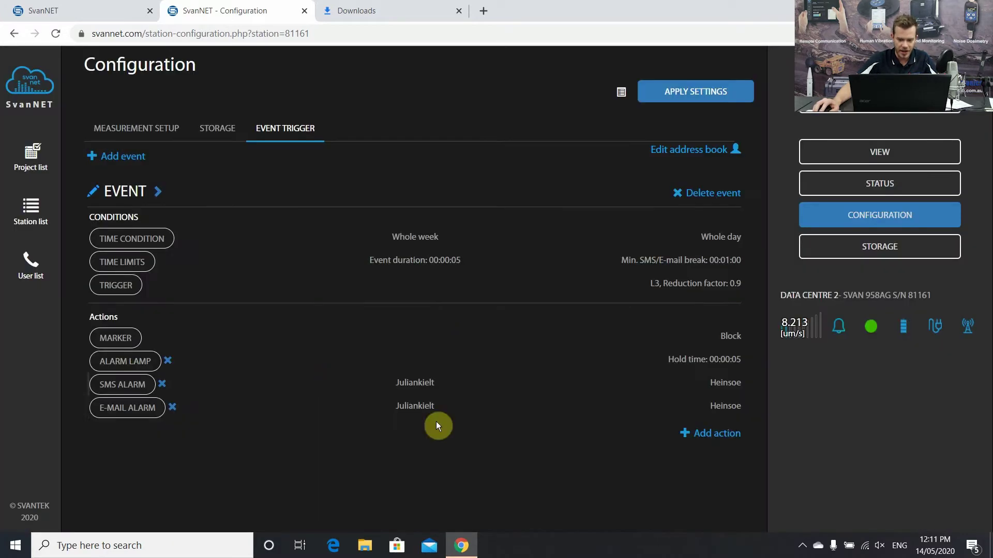
{"action": "left_click", "coordinate": [680, 88]}
- Confirm sending the settings, then open Vib Log 1's point settings, keeping station Data Centre 2
{"action": "left_click", "coordinate": [334, 343]}
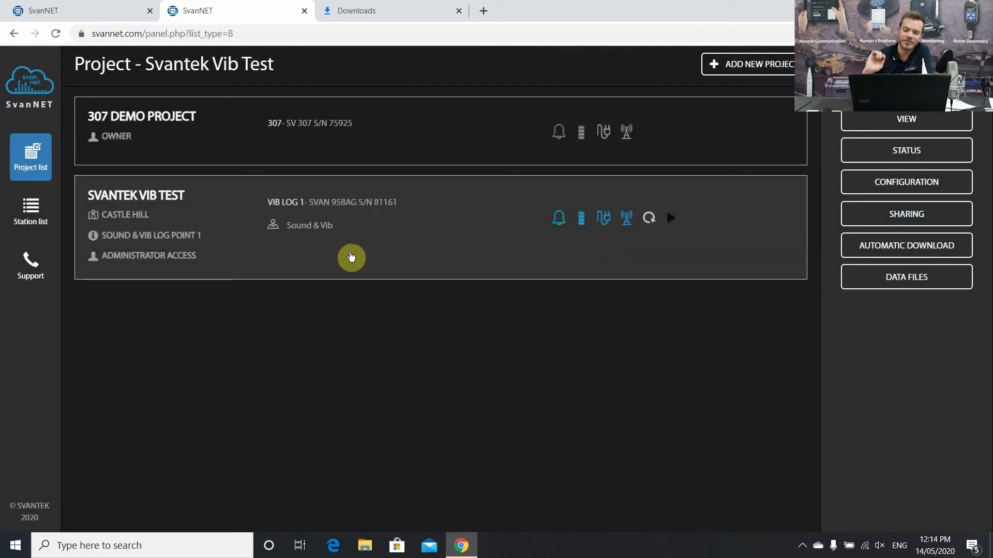
{"action": "left_click", "coordinate": [925, 184]}
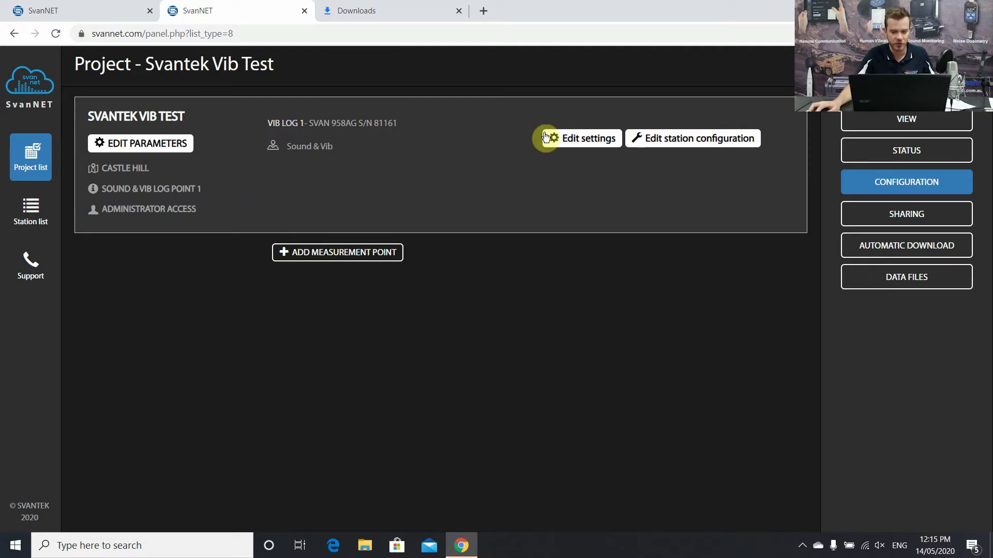
{"action": "left_click", "coordinate": [565, 140]}
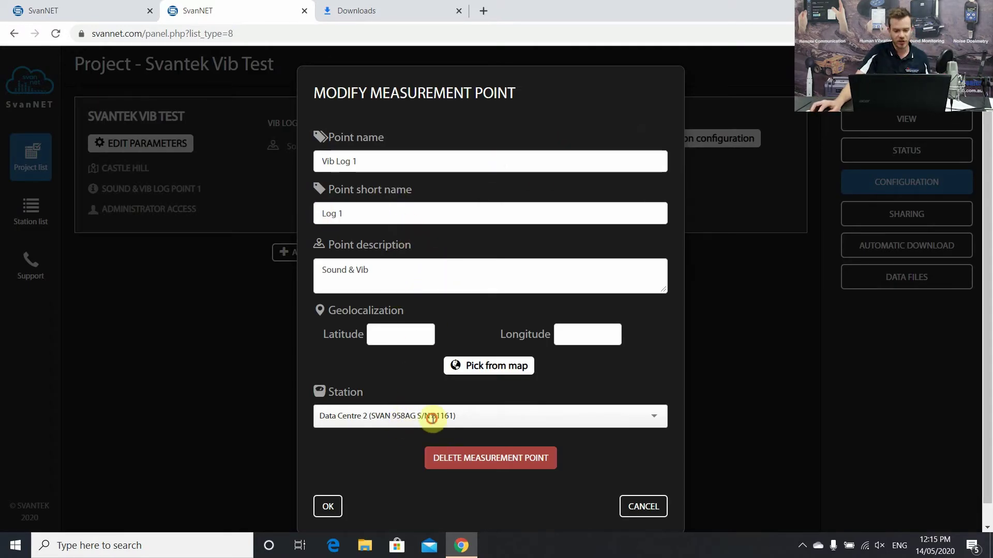
{"action": "left_click", "coordinate": [440, 416]}
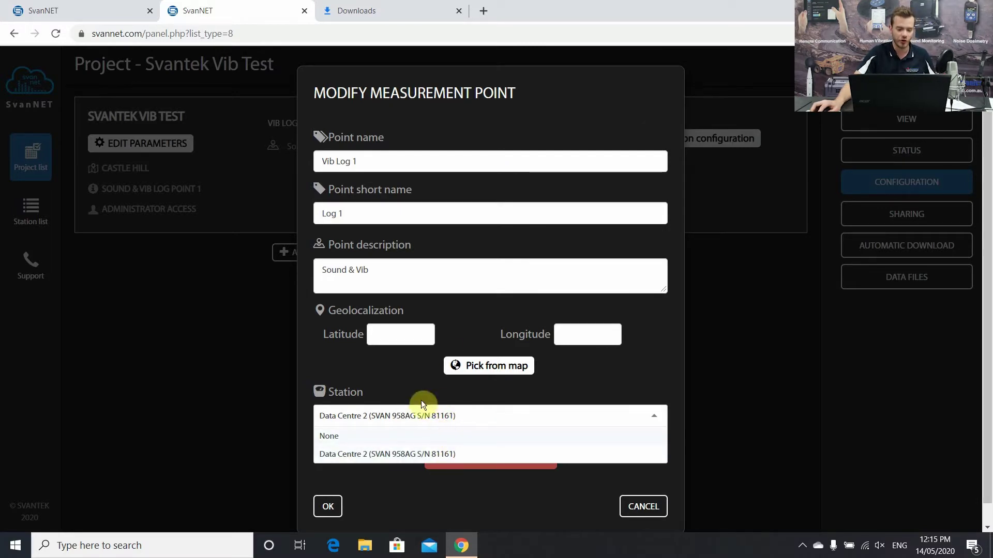
{"action": "left_click", "coordinate": [448, 322]}
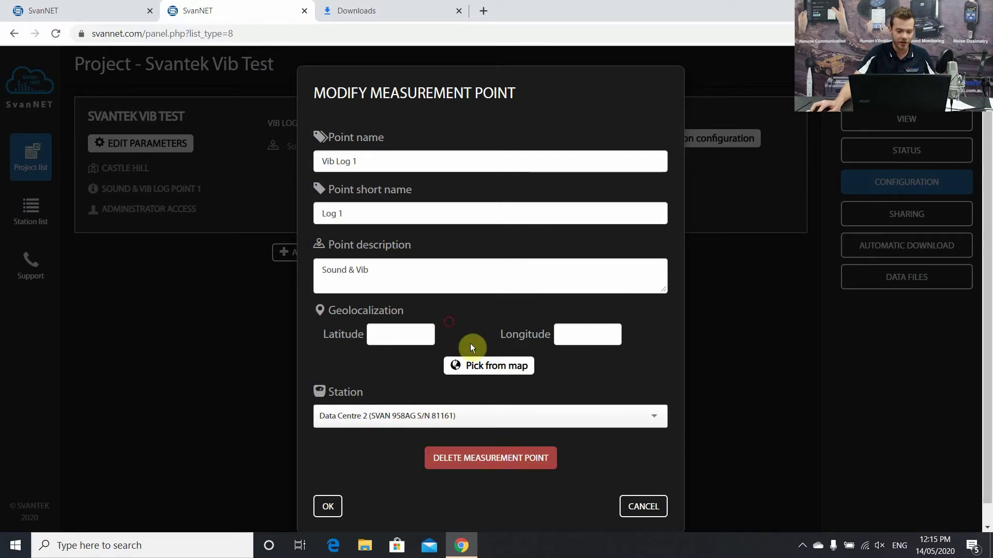
- Search the location map for the Castle Hill, NSW site address
{"action": "left_click", "coordinate": [485, 369]}
{"action": "left_click", "coordinate": [372, 203]}
{"action": "key", "text": "BackSpace"}
{"action": "key", "text": "BackSpace"}
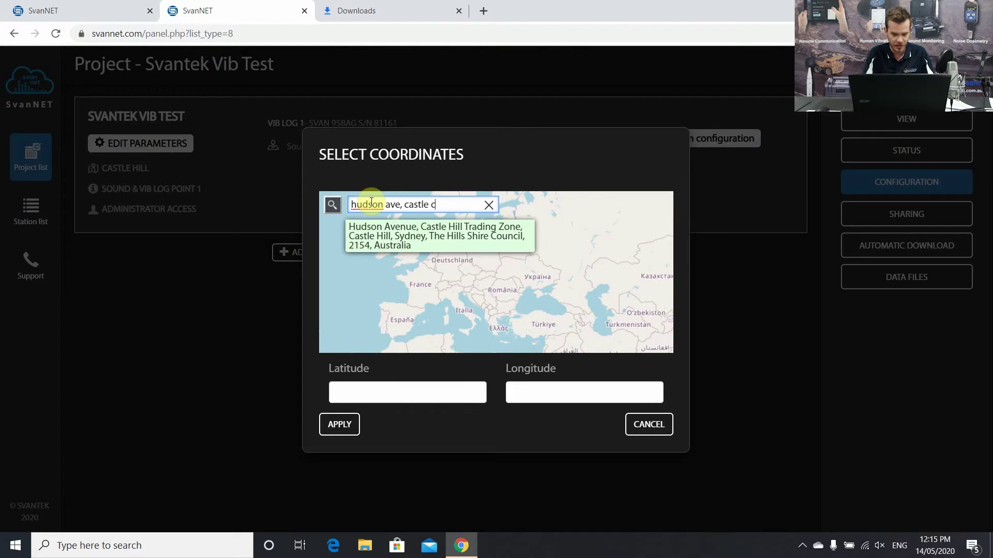
{"action": "left_click", "coordinate": [441, 234]}
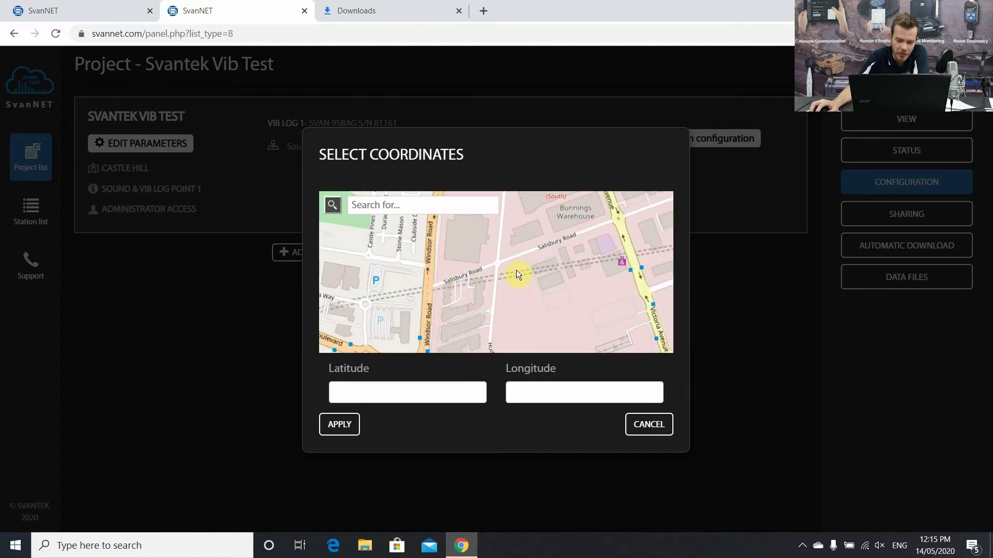
- Place Vib Log 1 near Showground Road at -33.726419, 150.975038 and save the point
{"action": "left_click_drag", "start_coordinate": [535, 235], "coordinate": [487, 313]}
{"action": "left_click_drag", "start_coordinate": [501, 248], "coordinate": [496, 278]}
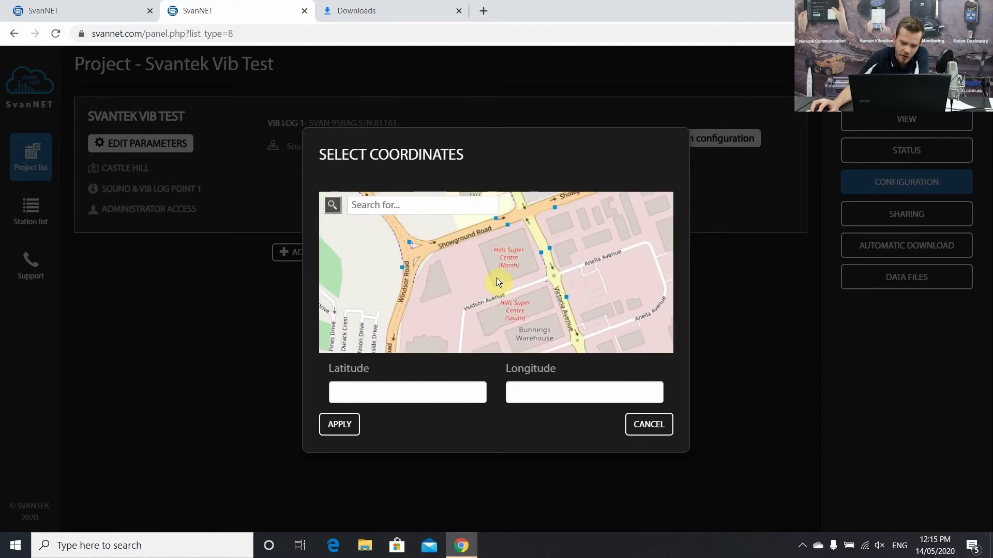
{"action": "left_click", "coordinate": [469, 267]}
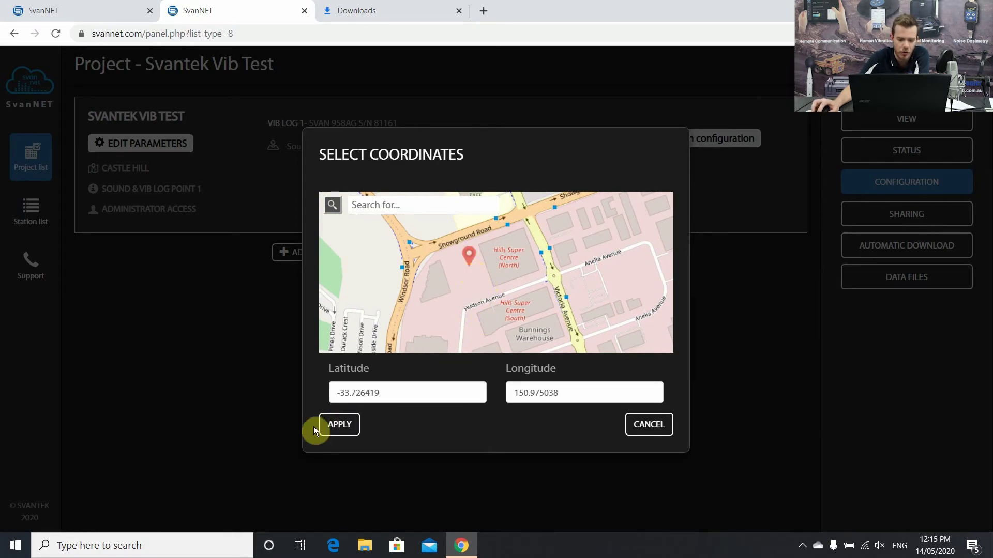
{"action": "left_click", "coordinate": [334, 426]}
{"action": "left_click", "coordinate": [328, 505]}
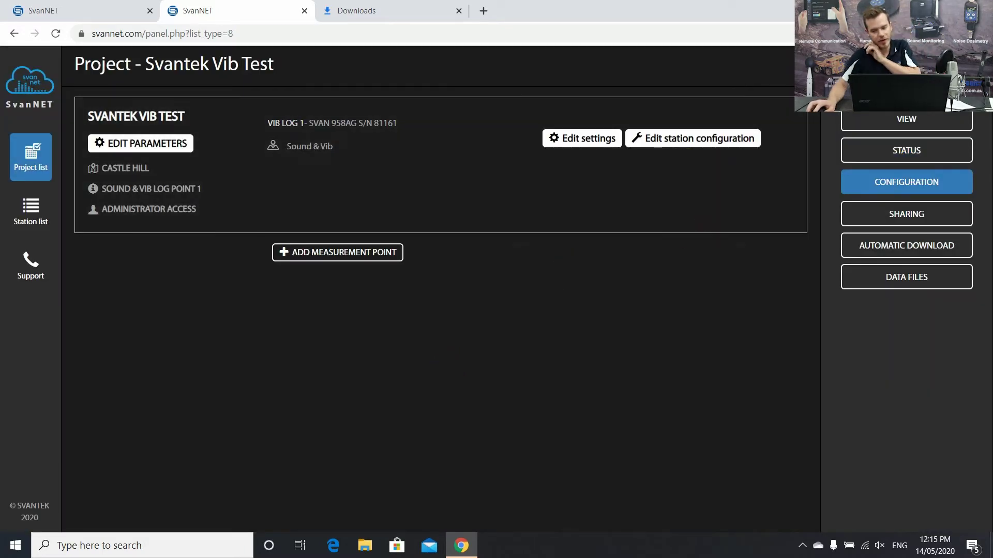
- Open the Svantek Vib Test project view and leave the project logo unchanged
{"action": "left_click", "coordinate": [930, 124]}
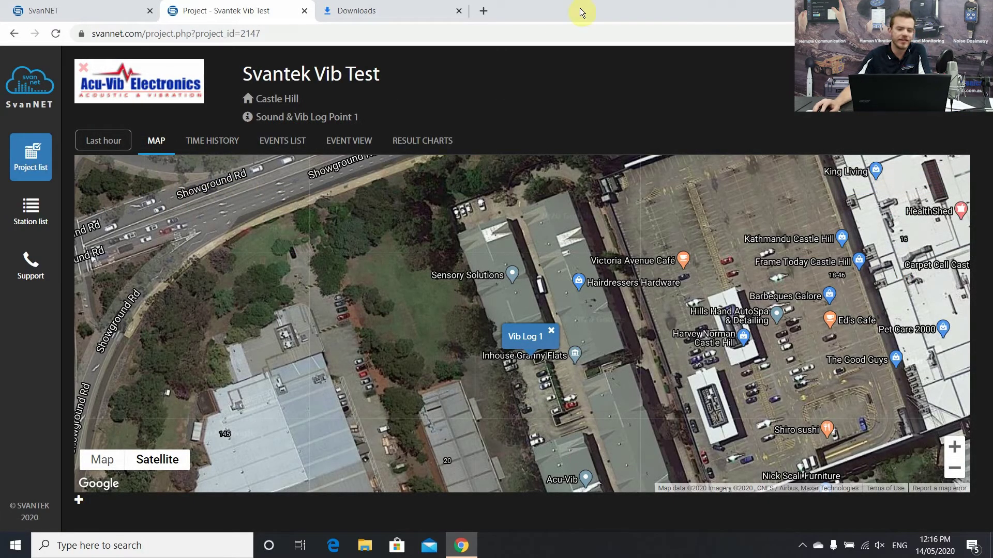
{"action": "left_click", "coordinate": [158, 99]}
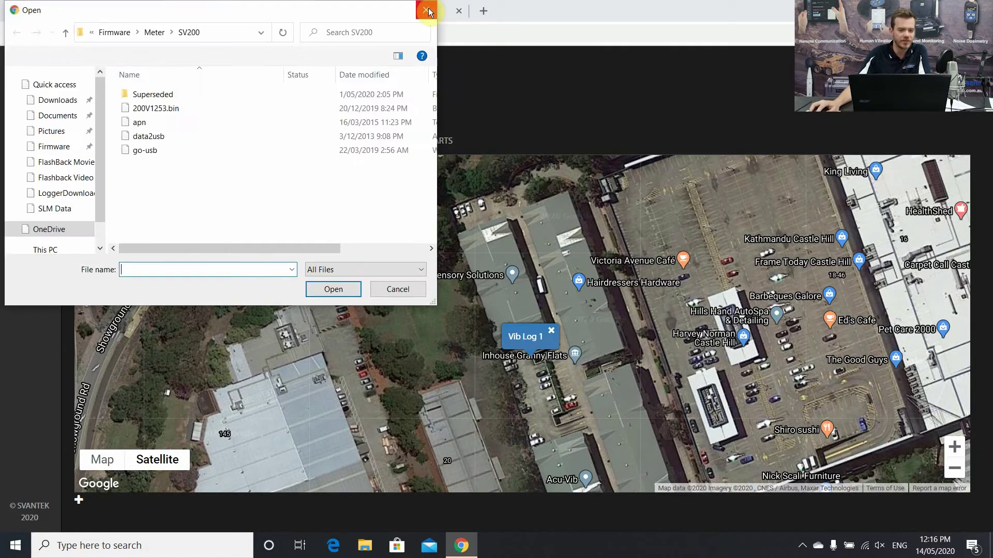
{"action": "left_click", "coordinate": [427, 11]}
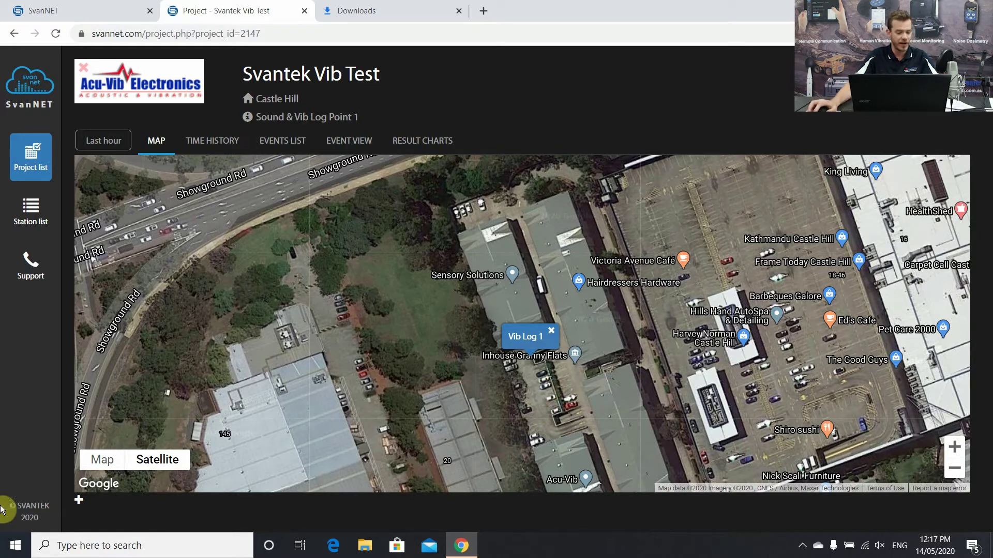
- Add a chart below the map plotting Log 1 - Data Centre 2's TH VECTOR PPV velocity
{"action": "left_click", "coordinate": [79, 500]}
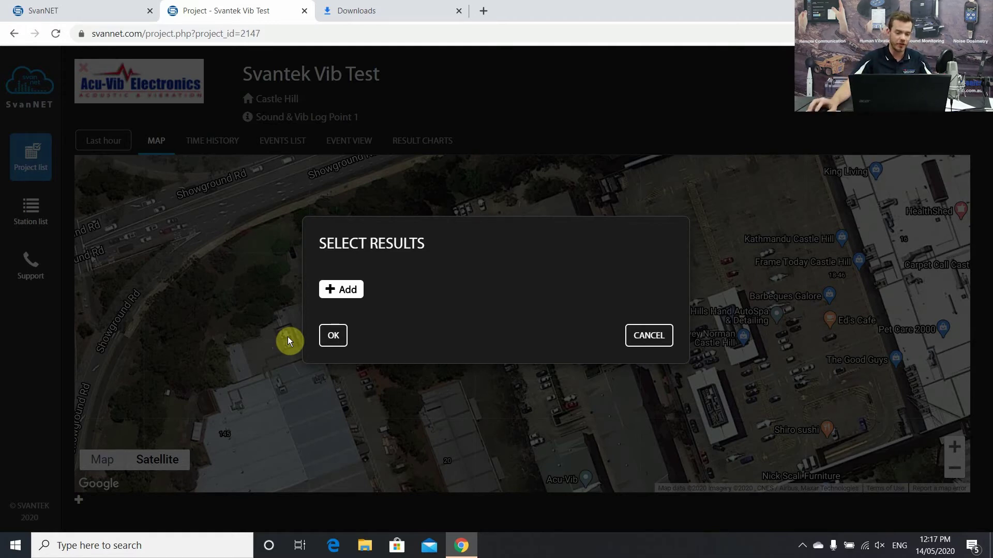
{"action": "left_click", "coordinate": [341, 289]}
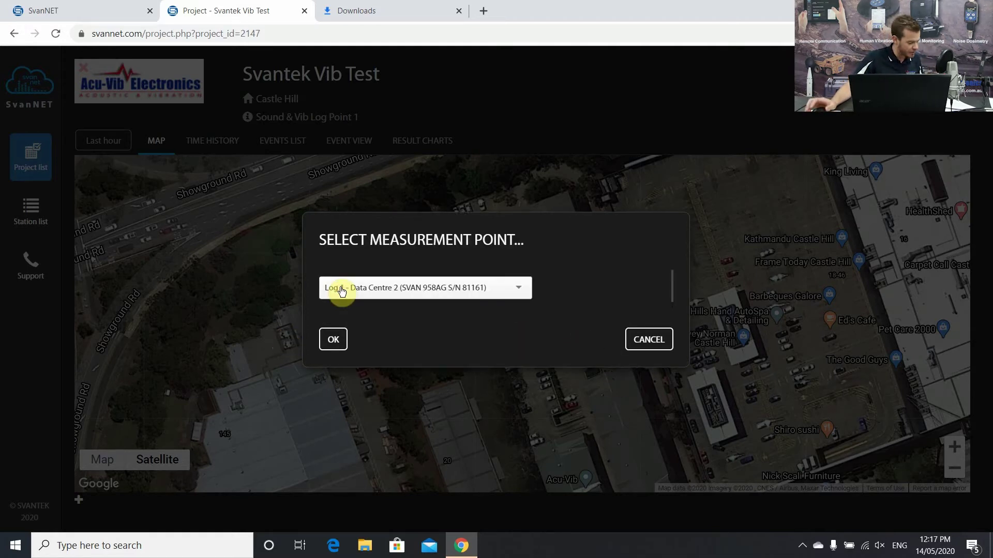
{"action": "left_click", "coordinate": [388, 288]}
{"action": "left_click", "coordinate": [396, 296]}
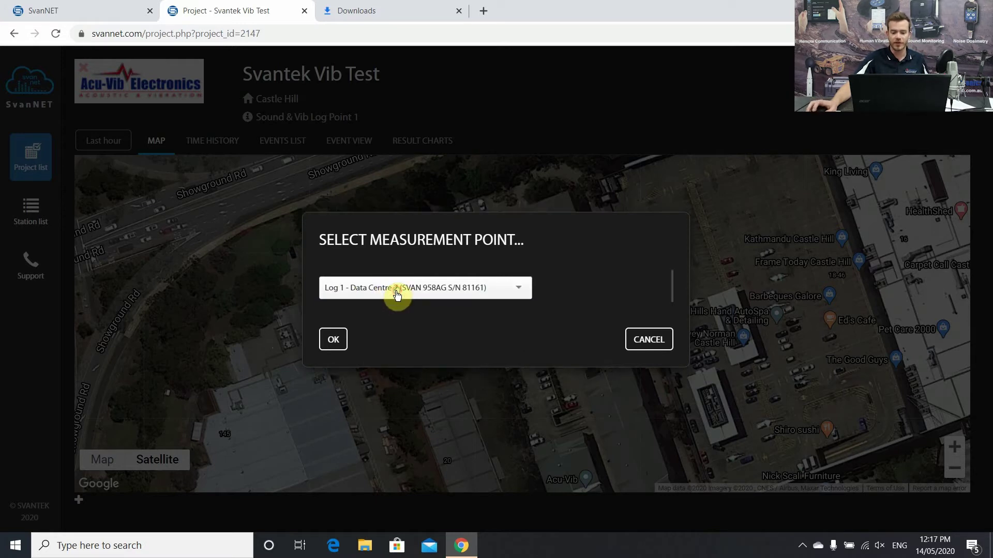
{"action": "left_click", "coordinate": [341, 344]}
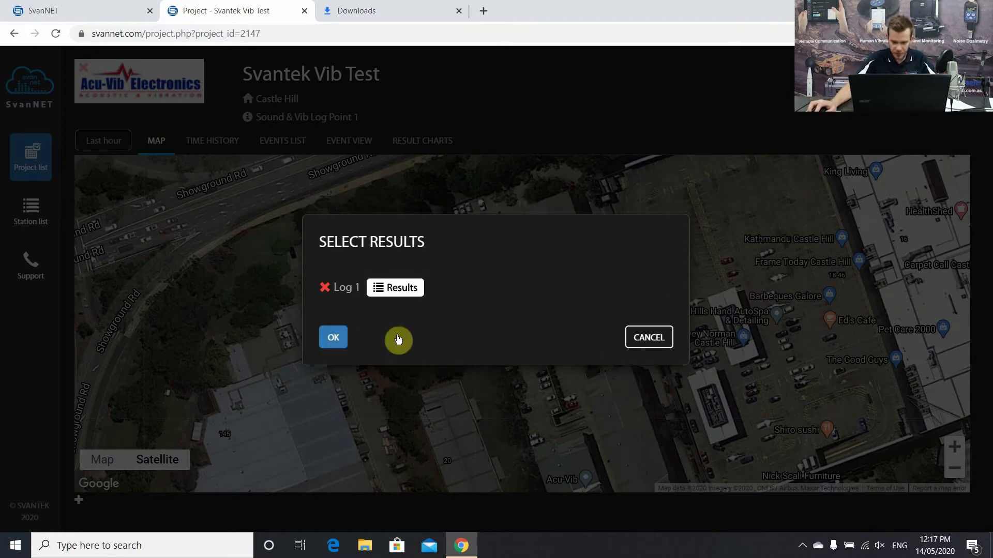
{"action": "left_click", "coordinate": [398, 288]}
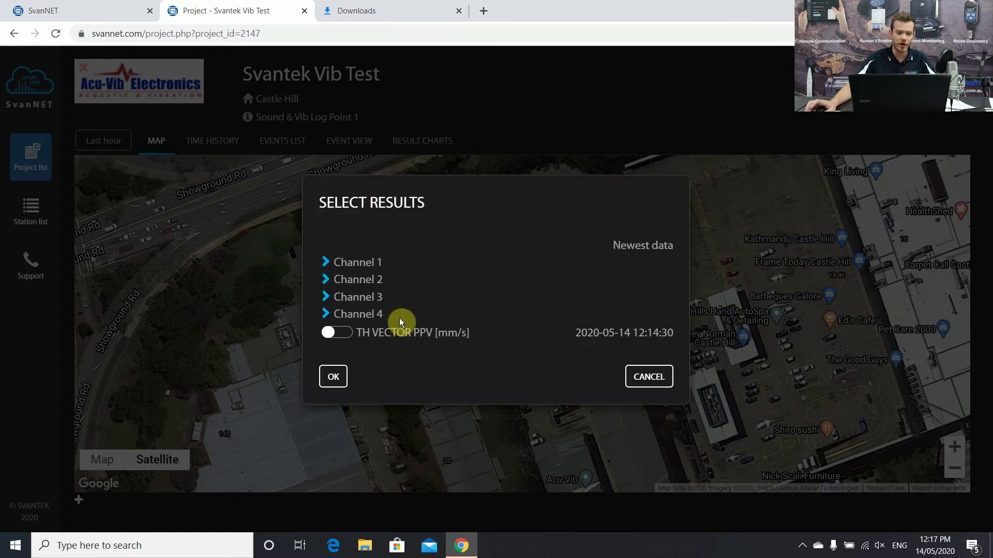
{"action": "left_click", "coordinate": [340, 338]}
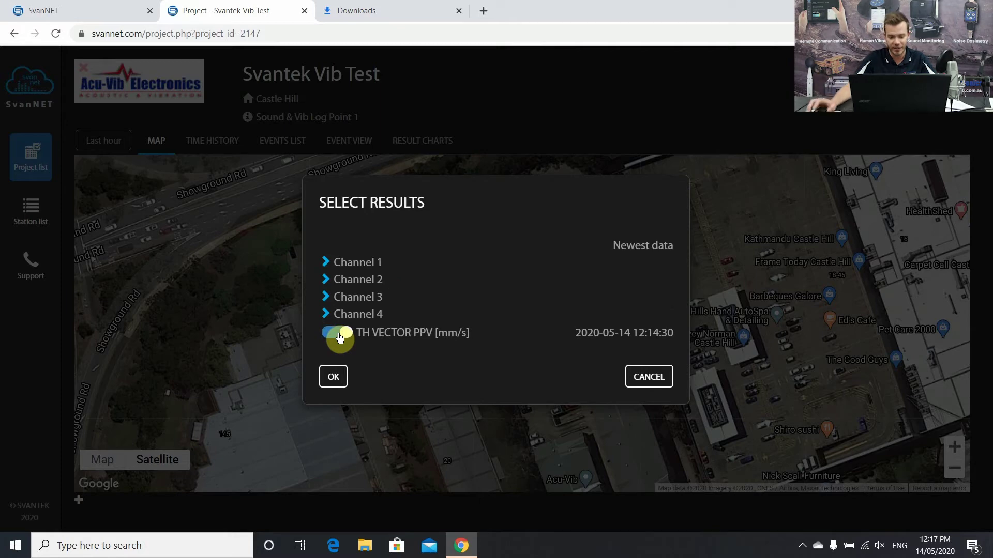
{"action": "left_click", "coordinate": [345, 381]}
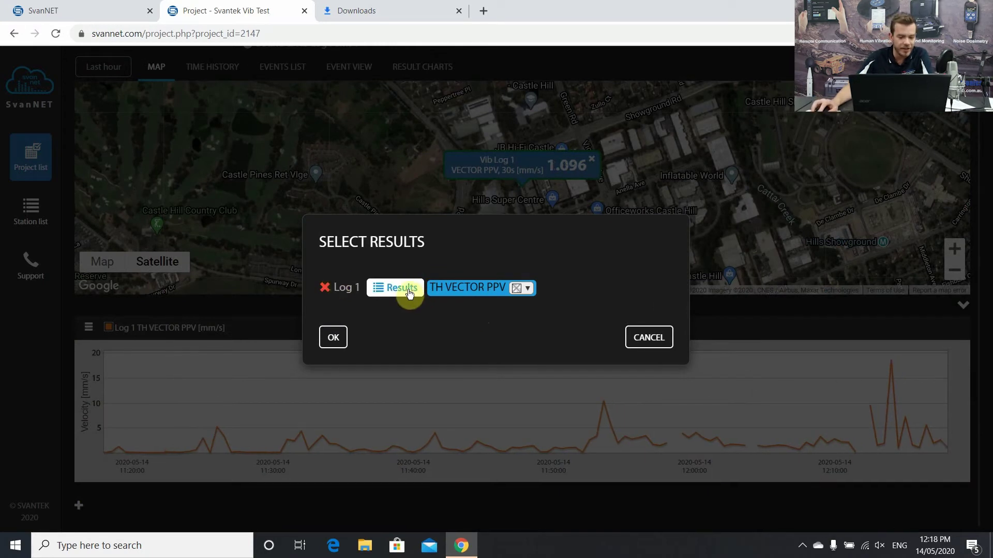
- Add Channel 1, Profile 2 TH Peak (X) to the velocity chart beside TH VECTOR PPV
{"action": "left_click", "coordinate": [403, 289]}
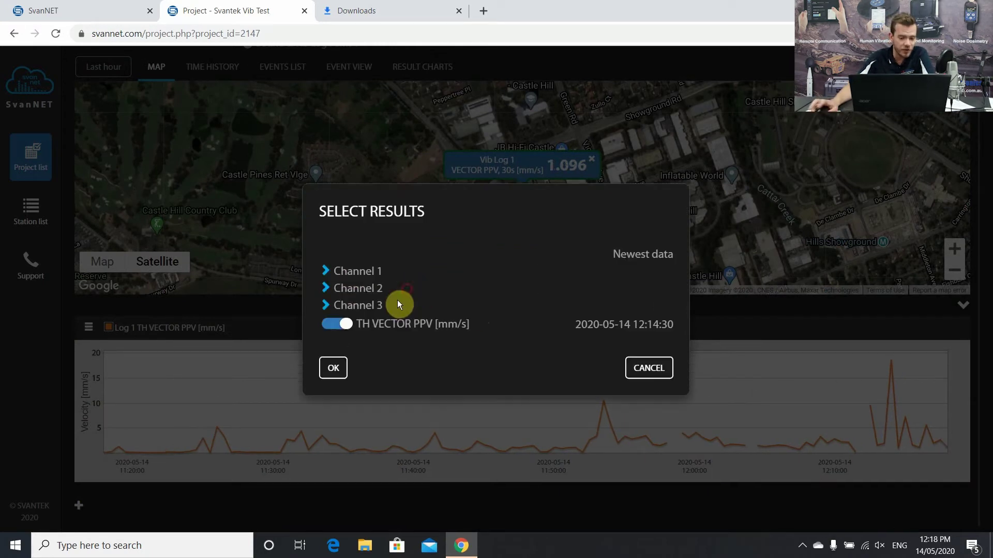
{"action": "left_click", "coordinate": [326, 272]}
{"action": "left_click", "coordinate": [339, 280]}
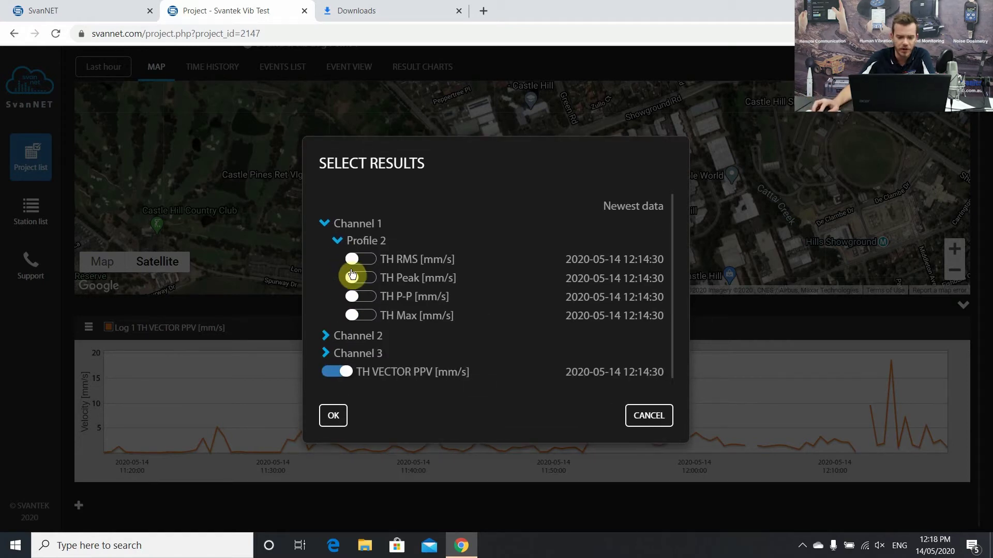
{"action": "left_click", "coordinate": [355, 279]}
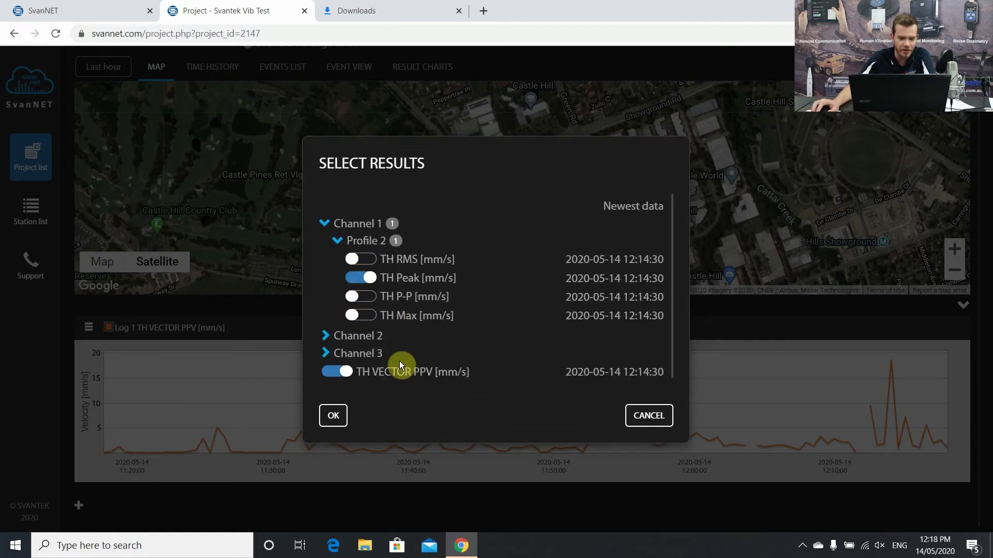
{"action": "left_click", "coordinate": [335, 417]}
{"action": "left_click", "coordinate": [332, 339]}
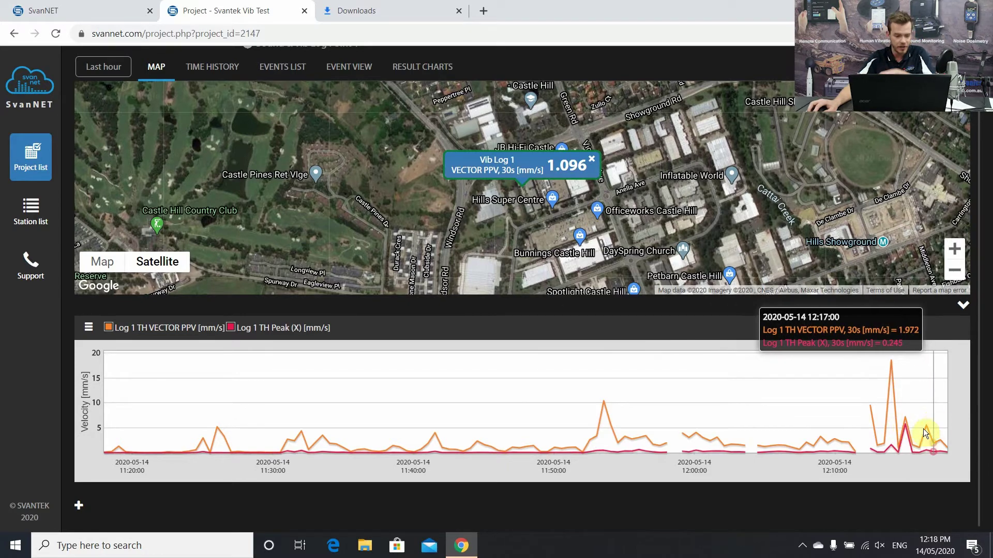
- Create a second Log 1 chart with SR L90 and SR LAeq from Channel 4, Profile 1
{"action": "left_click", "coordinate": [79, 509]}
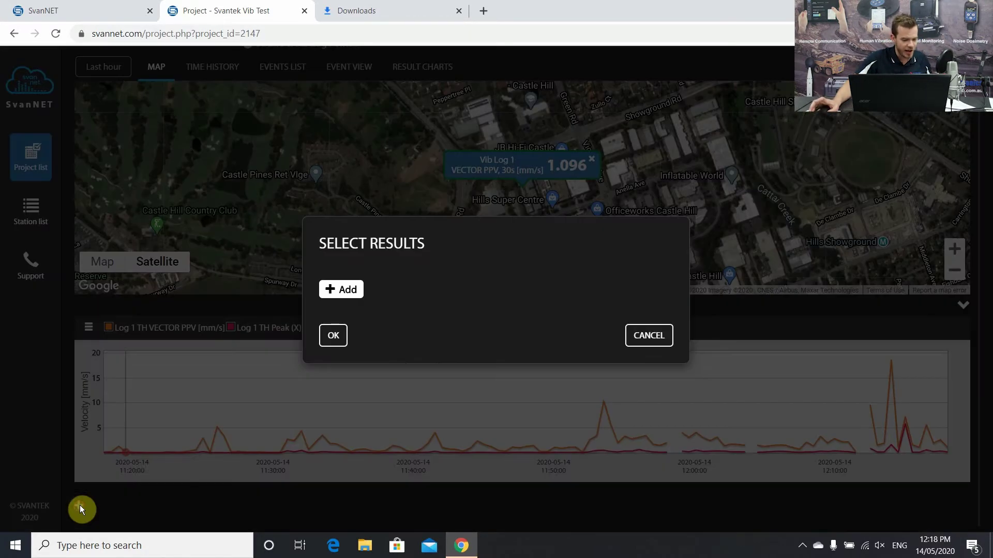
{"action": "left_click", "coordinate": [354, 296]}
{"action": "left_click", "coordinate": [333, 341]}
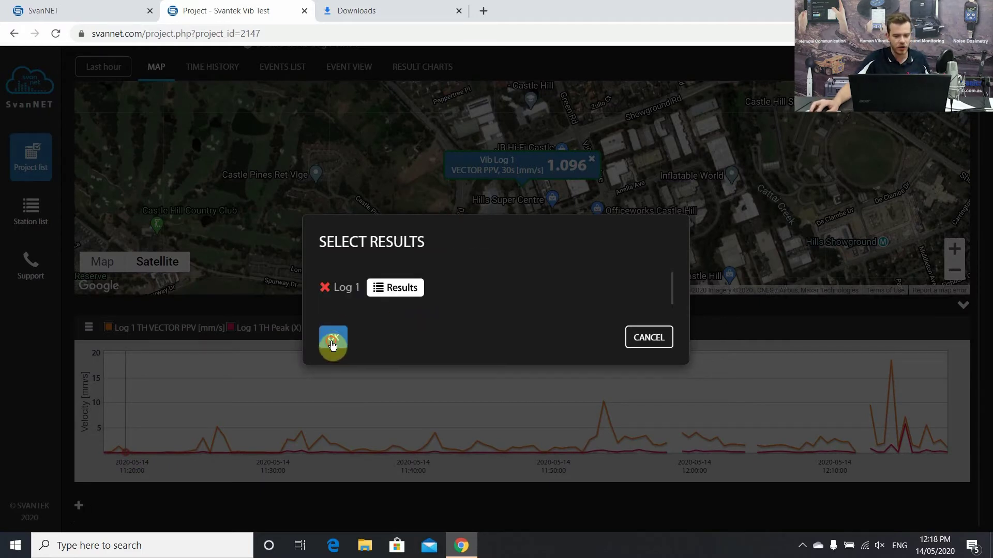
{"action": "left_click", "coordinate": [385, 294]}
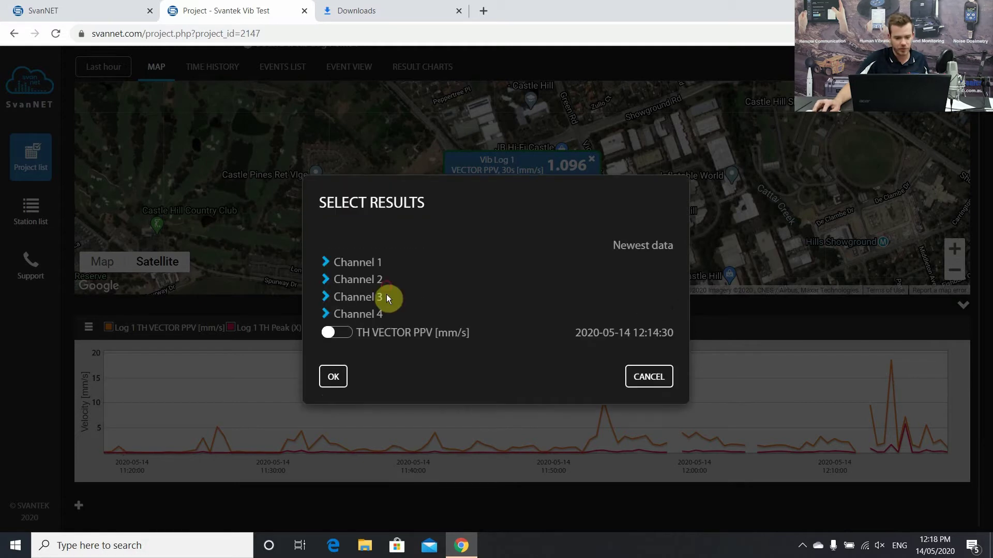
{"action": "left_click", "coordinate": [325, 315]}
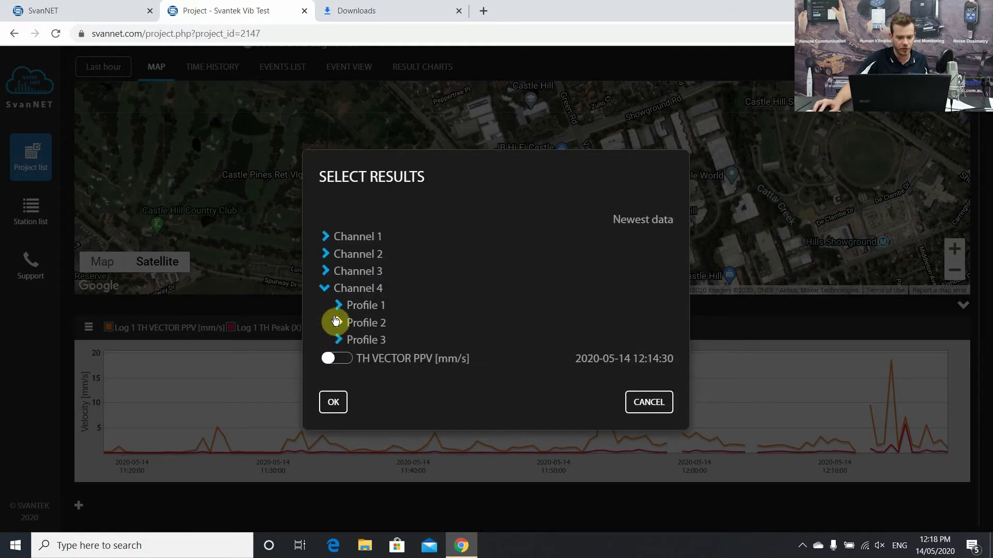
{"action": "left_click", "coordinate": [338, 305]}
{"action": "scroll", "coordinate": [371, 271], "scroll_direction": "down", "scroll_amount": 4}
{"action": "left_click", "coordinate": [362, 241]}
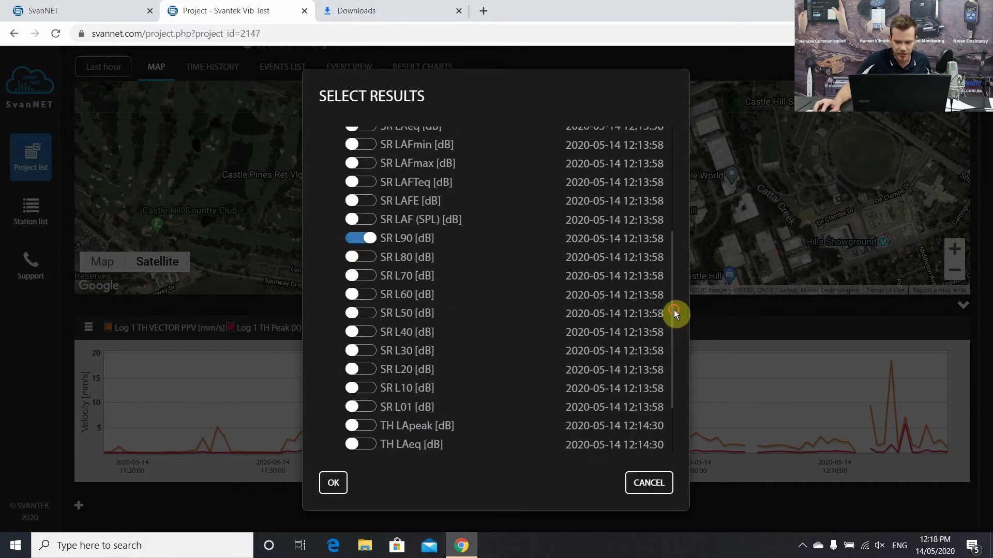
{"action": "left_click_drag", "start_coordinate": [671, 309], "coordinate": [669, 248]}
{"action": "left_click", "coordinate": [355, 229]}
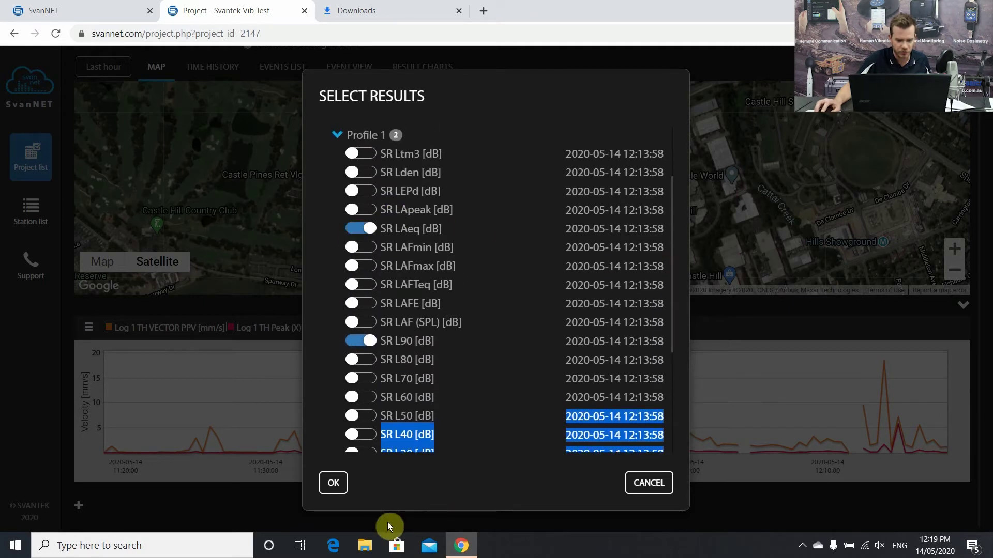
{"action": "left_click", "coordinate": [335, 484]}
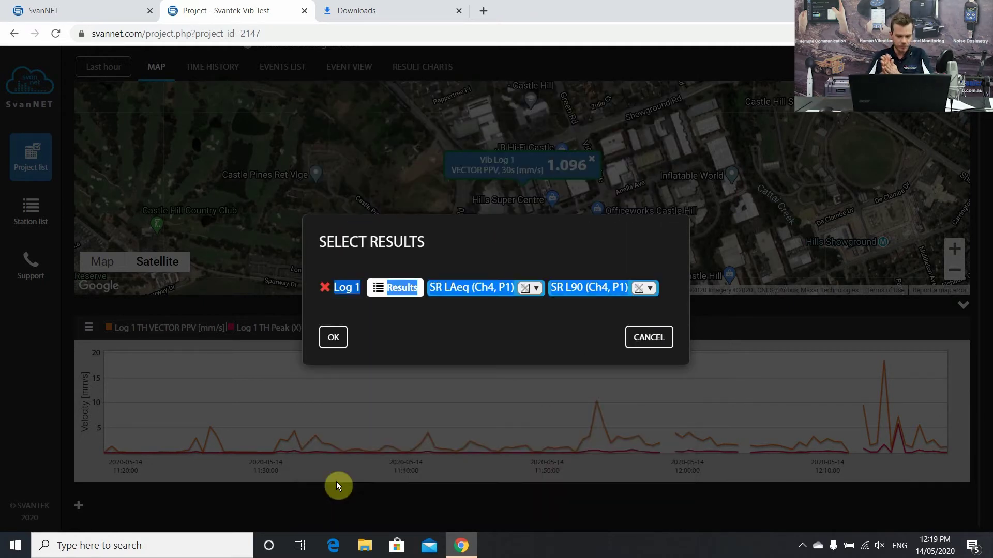
{"action": "left_click", "coordinate": [333, 337]}
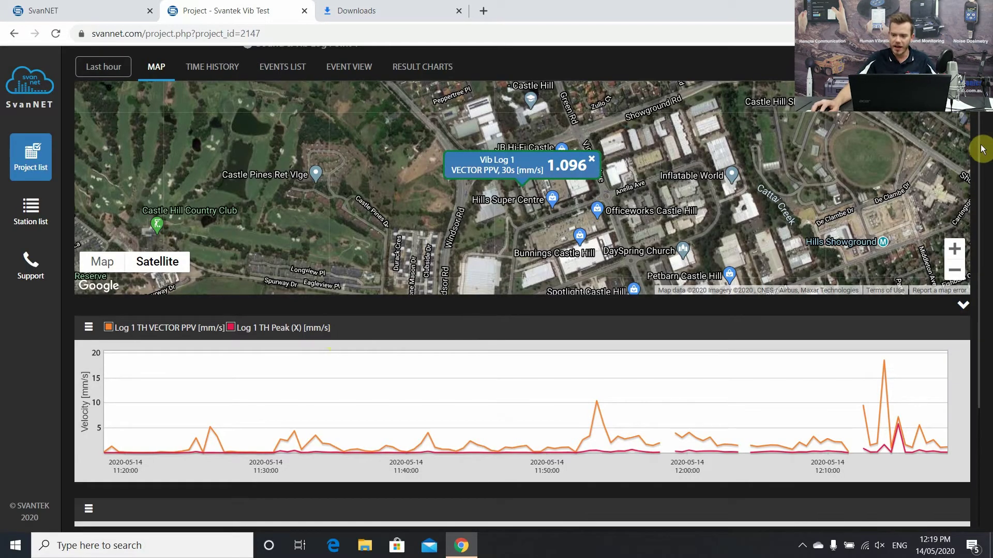
- Scroll down to inspect the new SR LAeq/L90 chart, then return to the top
{"action": "scroll", "coordinate": [934, 419], "scroll_direction": "down", "scroll_amount": 1}
{"action": "scroll", "coordinate": [943, 512], "scroll_direction": "down", "scroll_amount": 2}
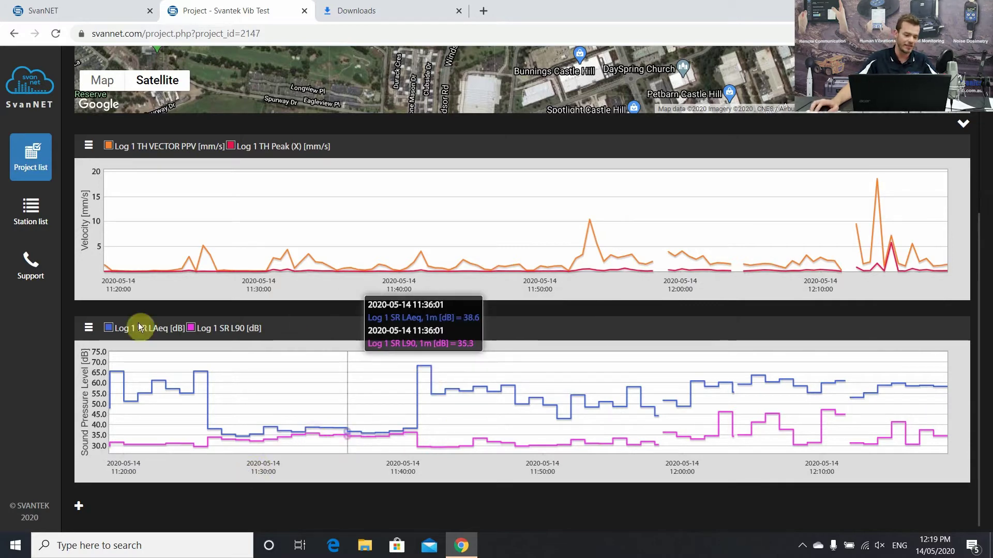
{"action": "scroll", "coordinate": [959, 207], "scroll_direction": "up", "scroll_amount": 5}
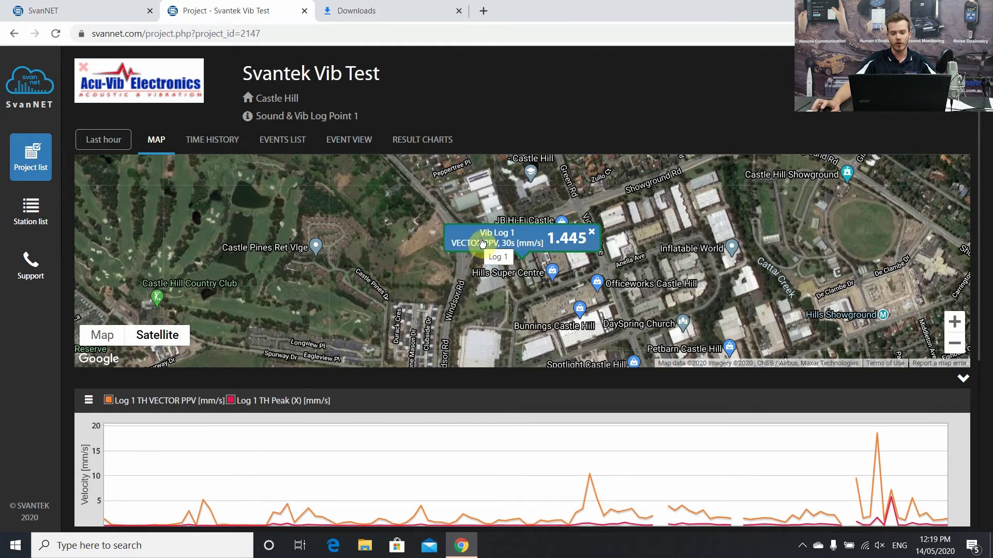
{"action": "left_click", "coordinate": [481, 241]}
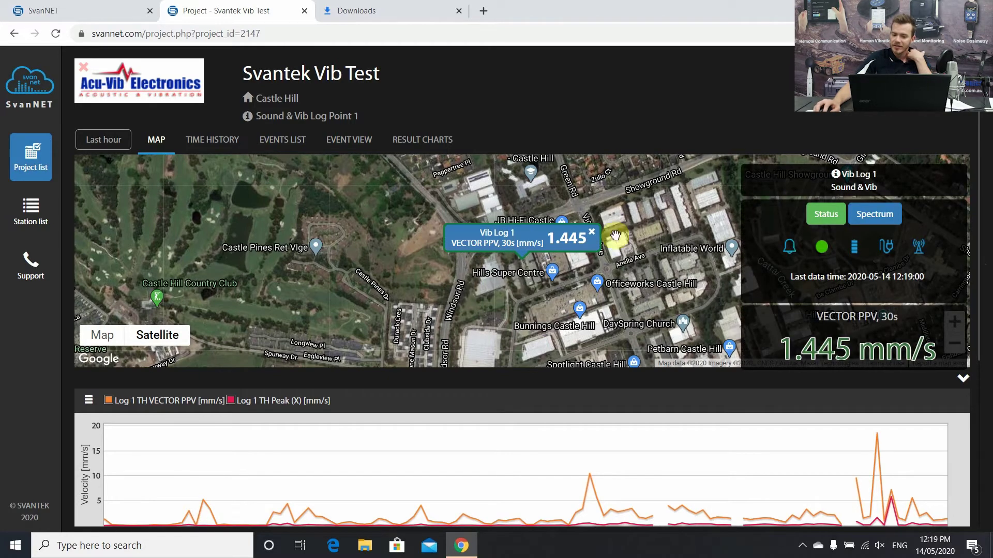
{"action": "left_click", "coordinate": [517, 243]}
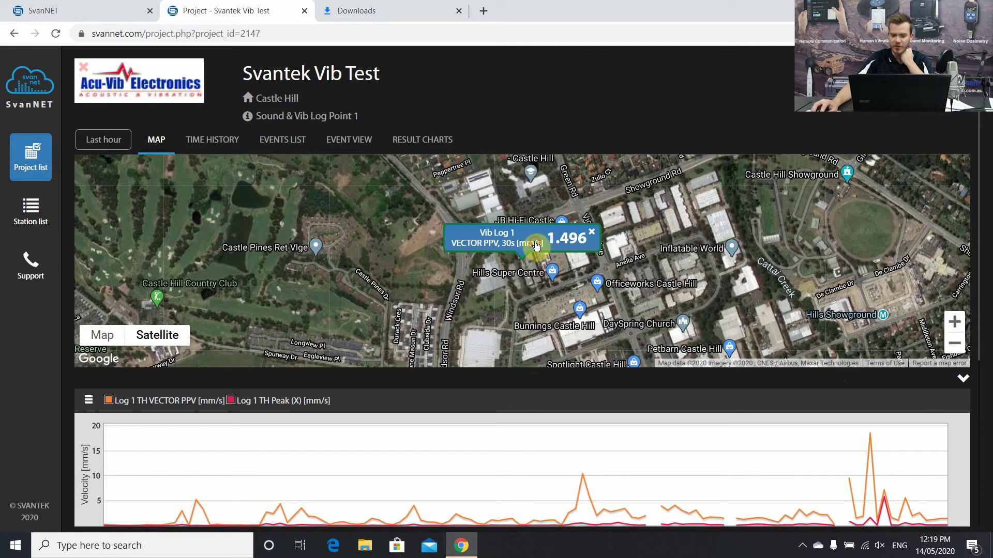
{"action": "left_click", "coordinate": [536, 247]}
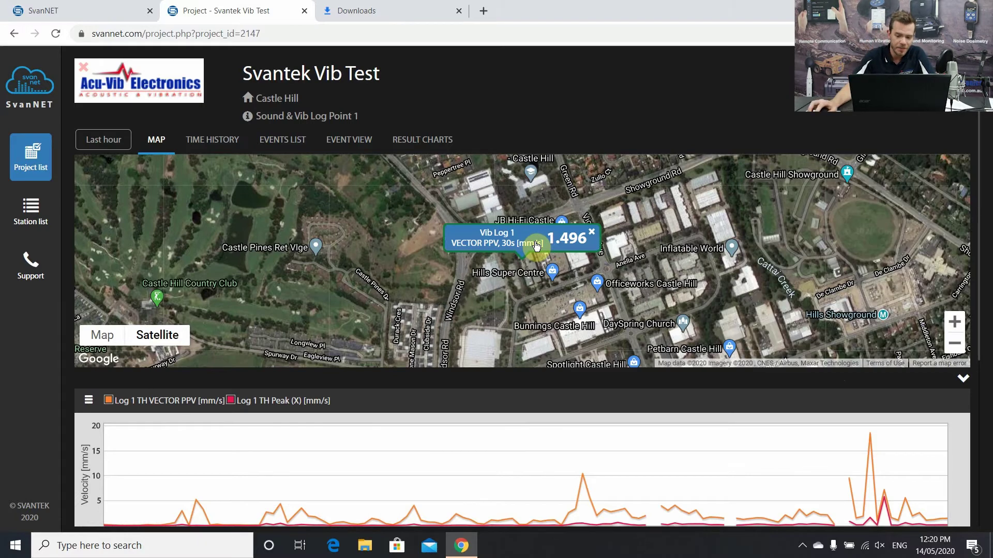
{"action": "left_click", "coordinate": [536, 247]}
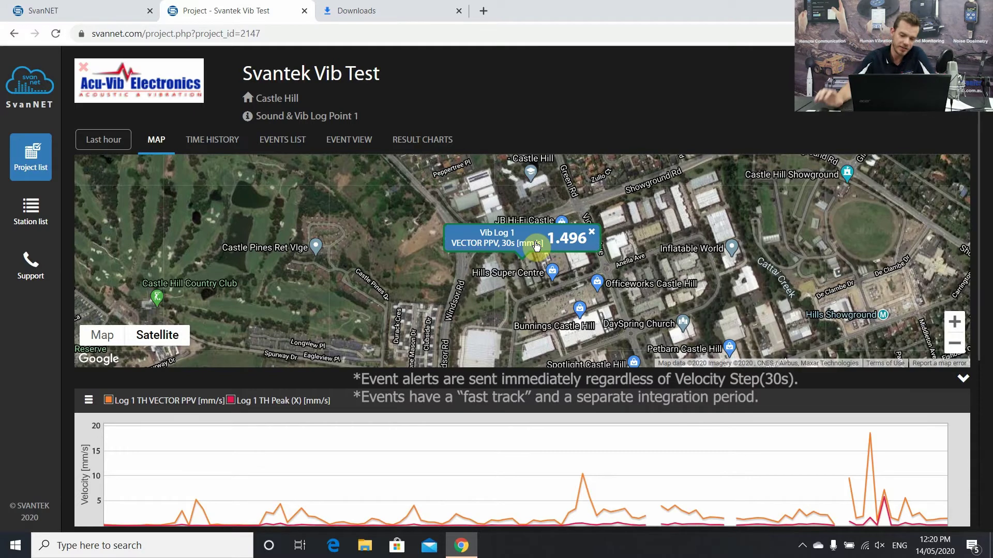
{"action": "left_click", "coordinate": [536, 246]}
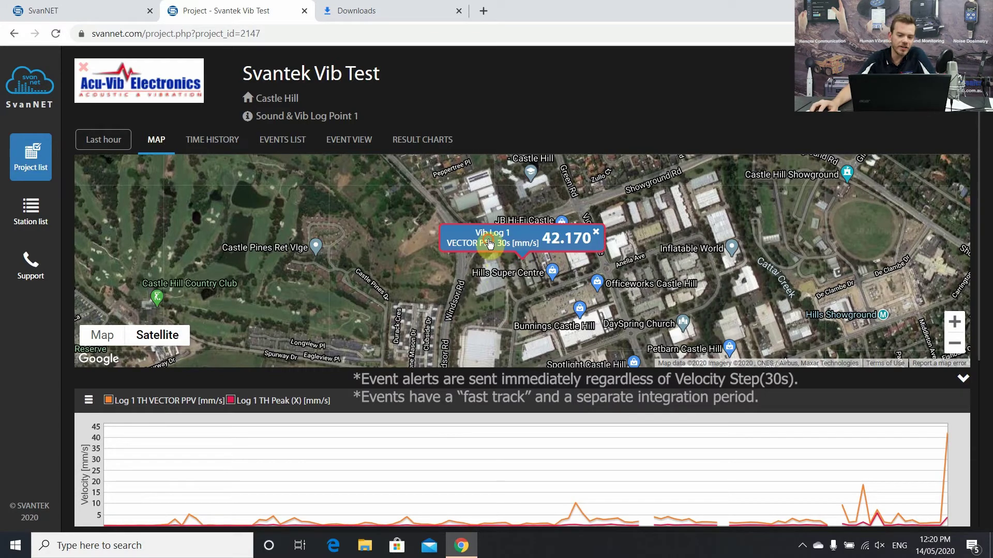
{"action": "left_click", "coordinate": [489, 244]}
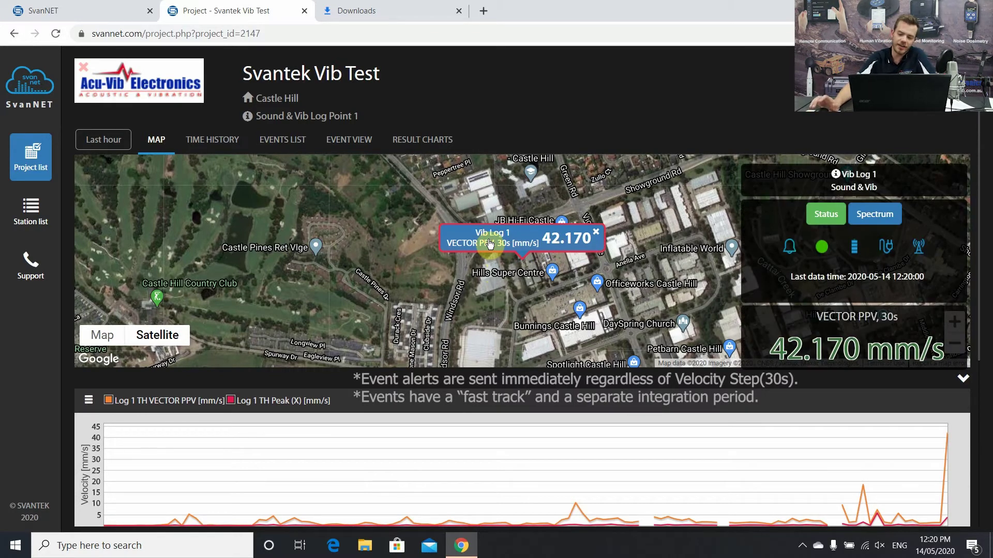
{"action": "left_click", "coordinate": [490, 244]}
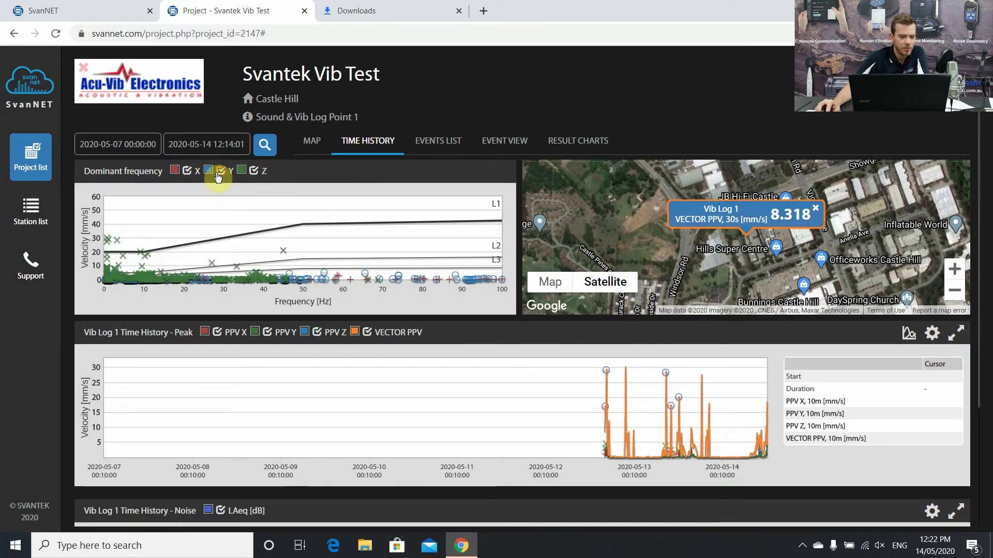
- Show all X, Y and Z dominant-frequency points and set the start date to 7 May 2020
{"action": "left_click", "coordinate": [188, 171]}
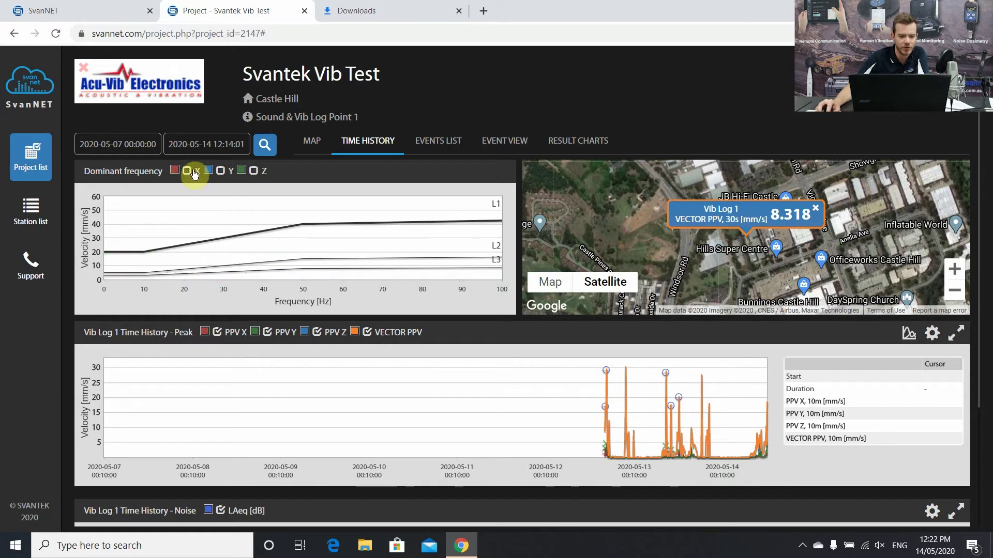
{"action": "left_click", "coordinate": [189, 172]}
{"action": "left_click", "coordinate": [220, 172]}
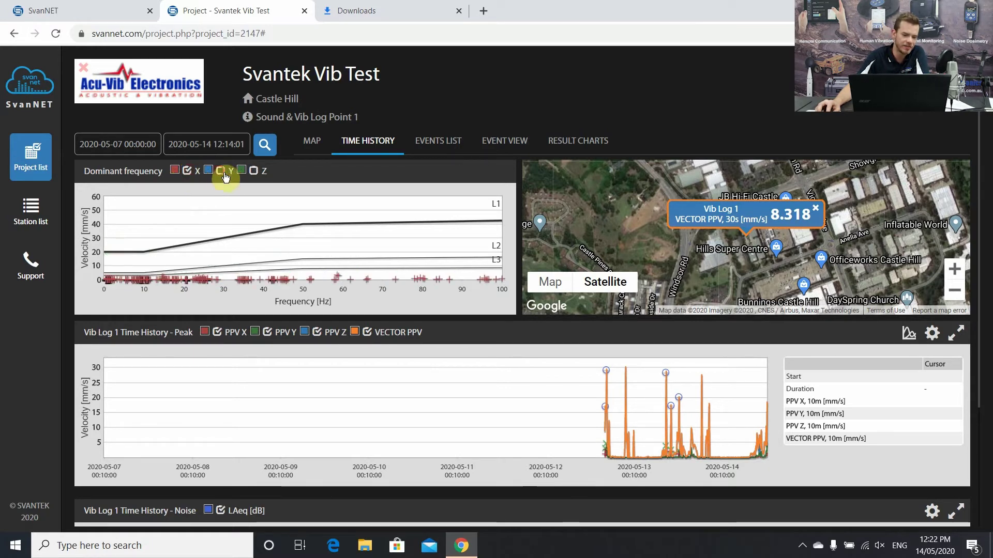
{"action": "left_click", "coordinate": [254, 173]}
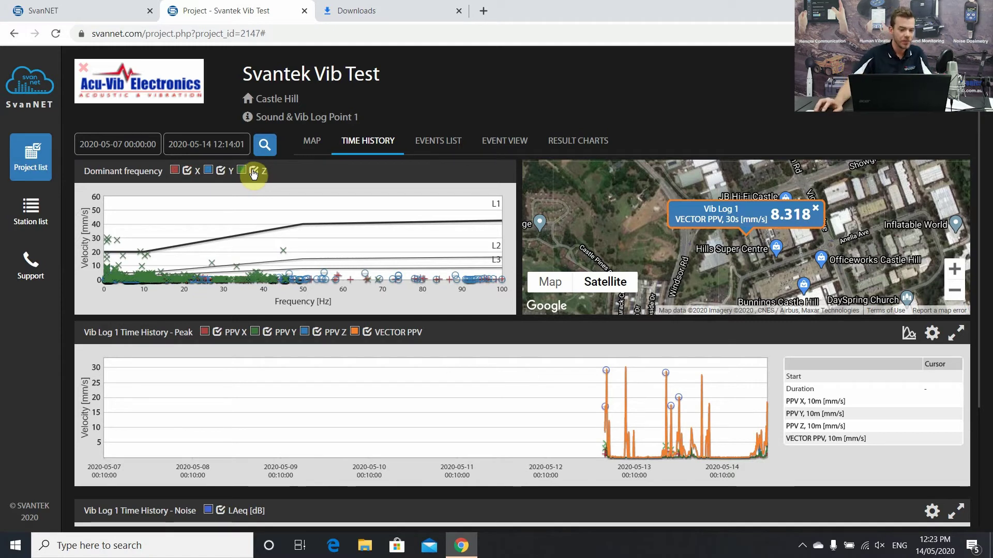
{"action": "left_click", "coordinate": [121, 140]}
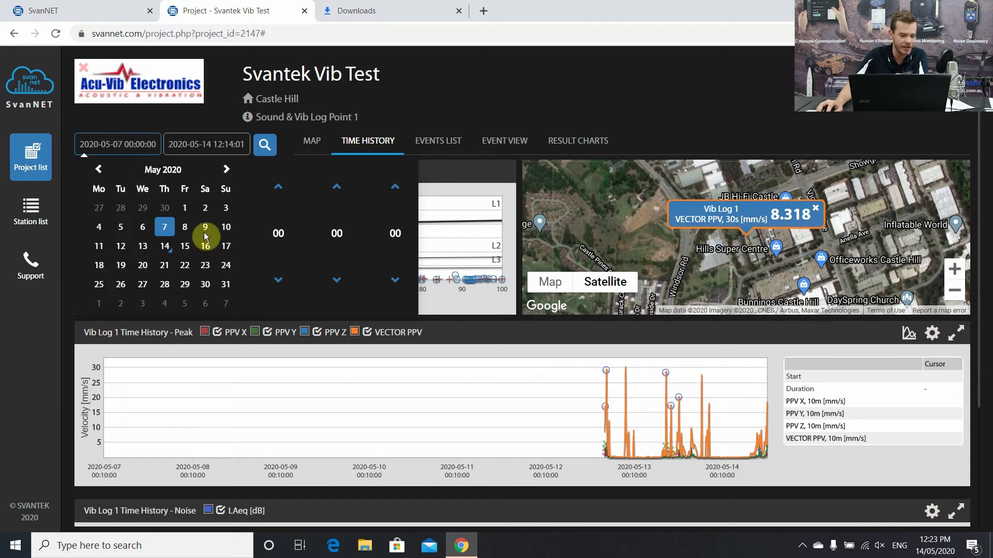
{"action": "left_click", "coordinate": [165, 228]}
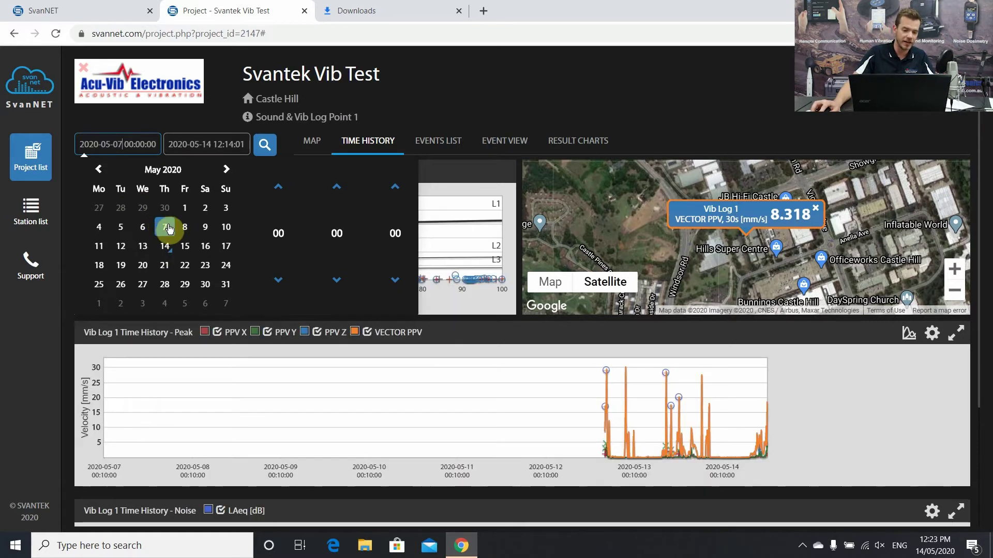
- Load the charts from 7 May and enlarge the Peak time-history chart above the LAeq chart
{"action": "left_click", "coordinate": [592, 78]}
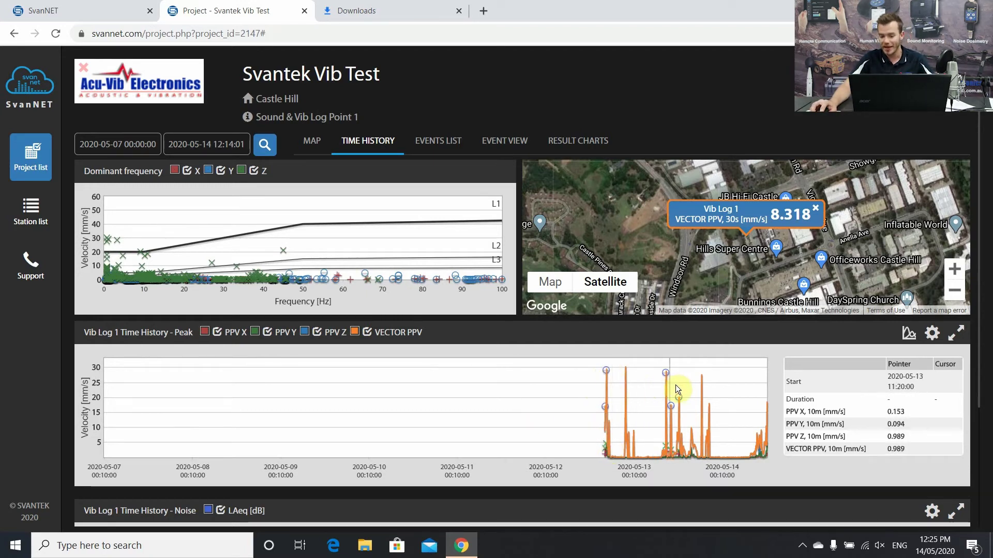
{"action": "scroll", "coordinate": [982, 241], "scroll_direction": "down", "scroll_amount": 1}
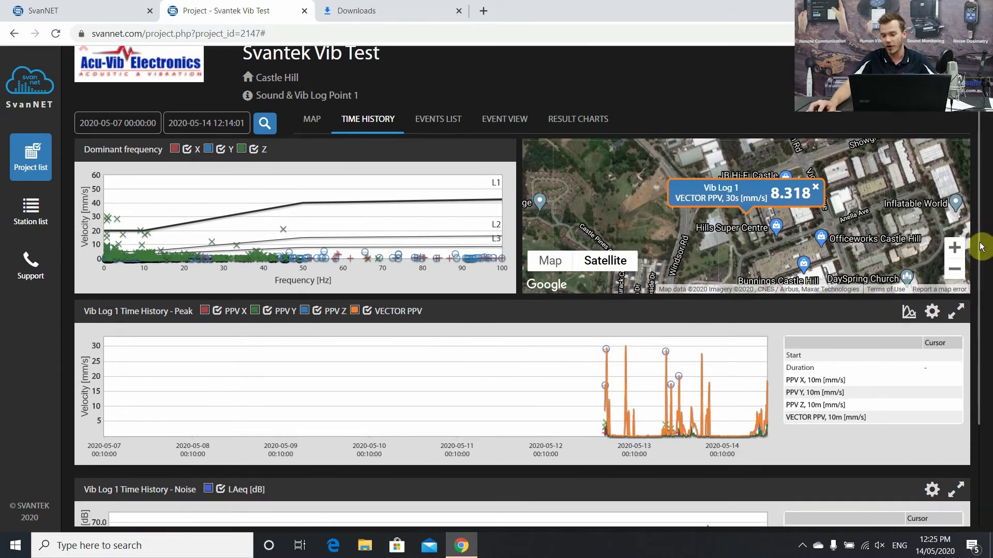
{"action": "scroll", "coordinate": [979, 264], "scroll_direction": "down", "scroll_amount": 3}
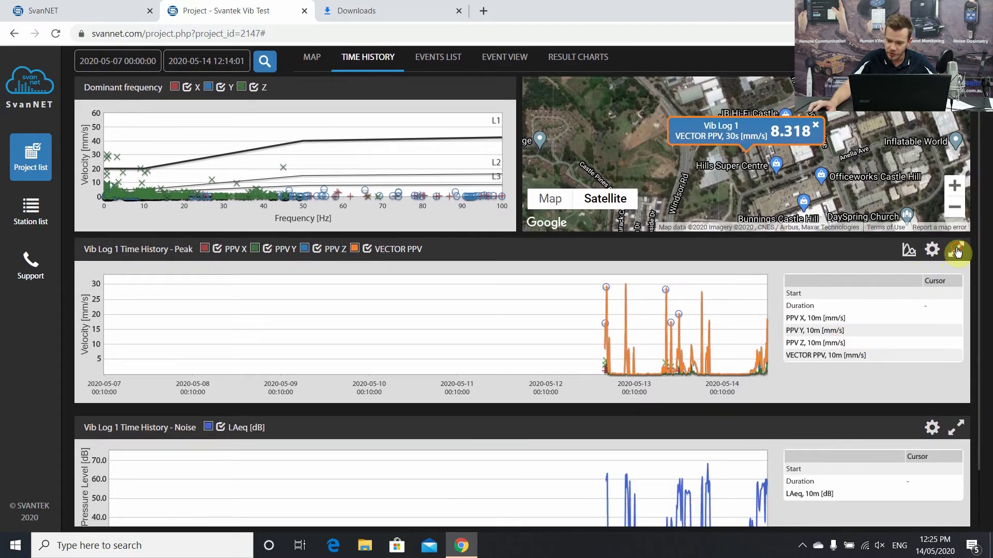
{"action": "left_click", "coordinate": [957, 252]}
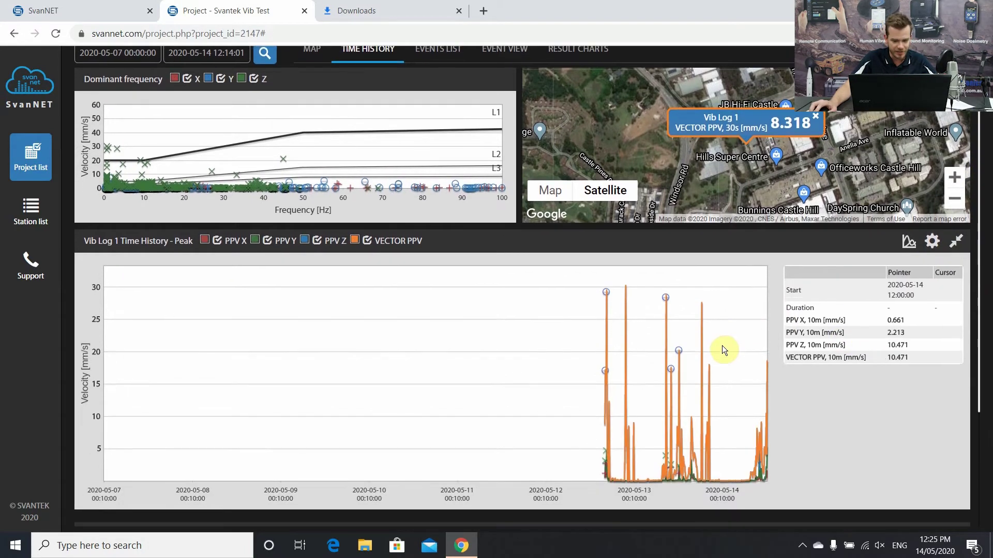
{"action": "scroll", "coordinate": [722, 345], "scroll_direction": "down", "scroll_amount": 4}
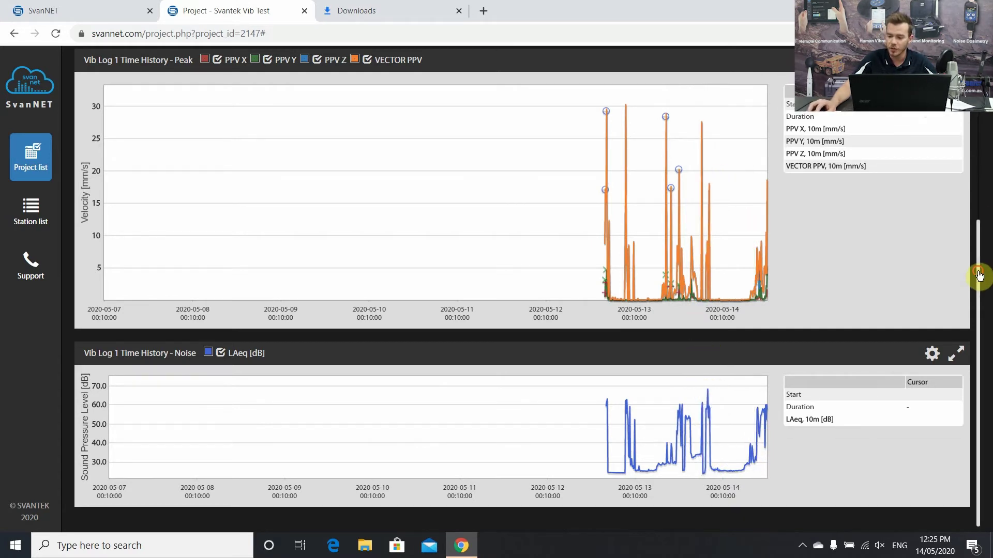
{"action": "left_click_drag", "start_coordinate": [978, 277], "coordinate": [979, 152]}
{"action": "scroll", "coordinate": [979, 186], "scroll_direction": "down", "scroll_amount": 2}
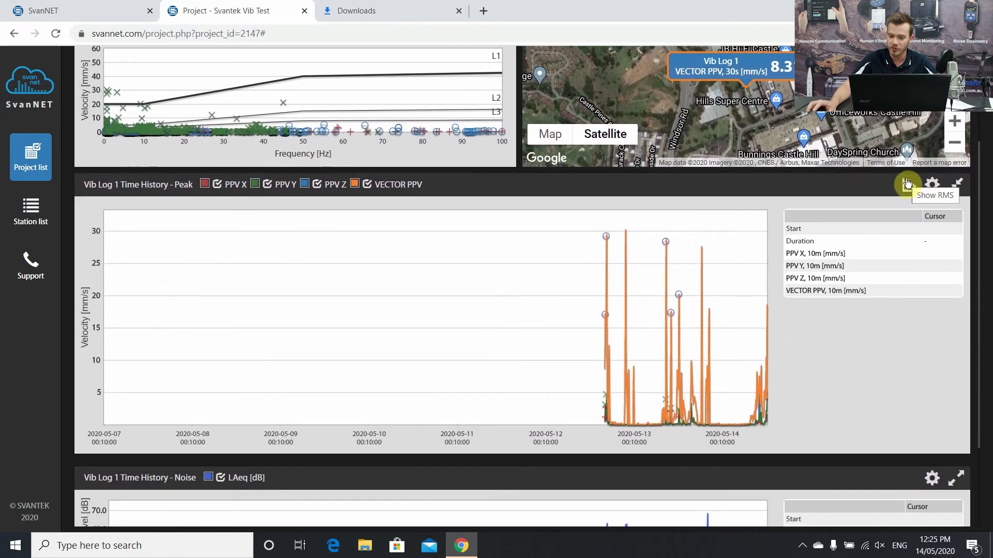
{"action": "left_click", "coordinate": [907, 185]}
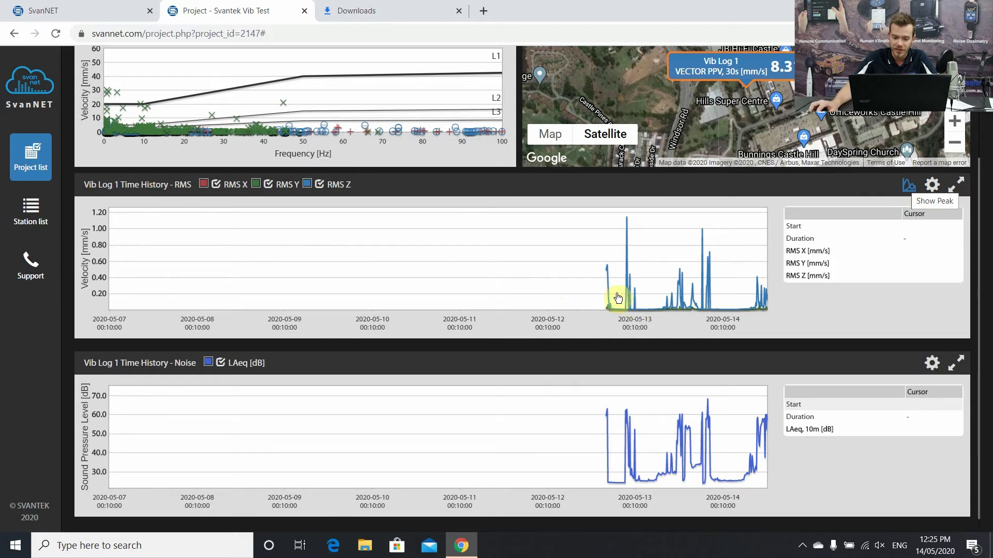
{"action": "left_click", "coordinate": [957, 190]}
{"action": "scroll", "coordinate": [631, 305], "scroll_direction": "down", "scroll_amount": 3}
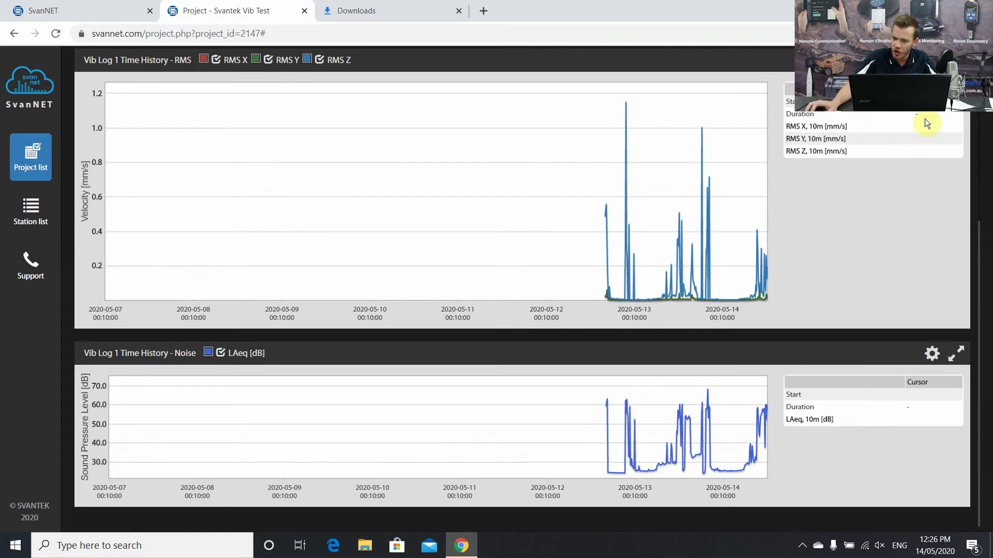
{"action": "left_click_drag", "start_coordinate": [977, 251], "coordinate": [977, 171]}
{"action": "scroll", "coordinate": [514, 166], "scroll_direction": "up", "scroll_amount": 4}
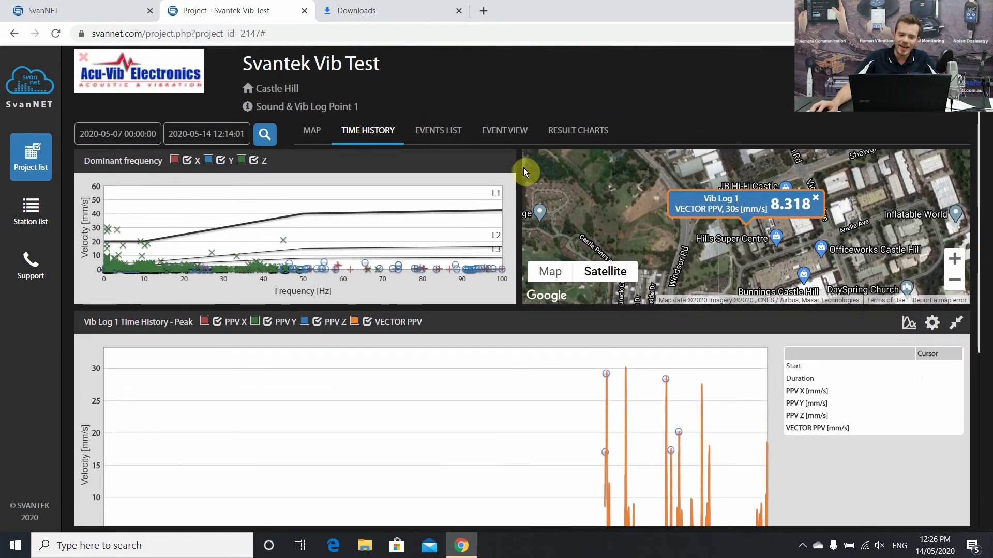
- Export the time-history report to PDF as report (3).pdf
{"action": "scroll", "coordinate": [454, 162], "scroll_direction": "up", "scroll_amount": 1}
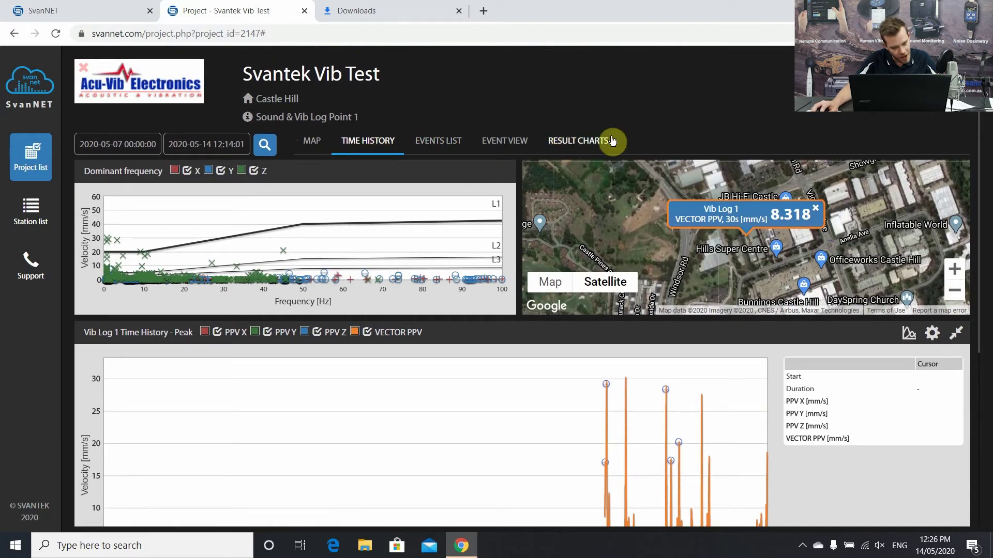
{"action": "left_click", "coordinate": [945, 70]}
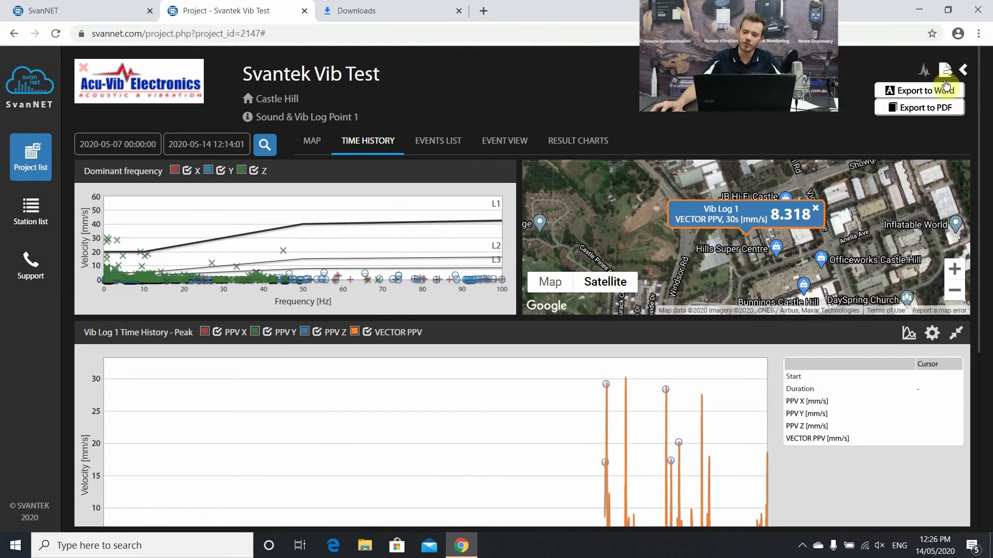
{"action": "left_click", "coordinate": [926, 108]}
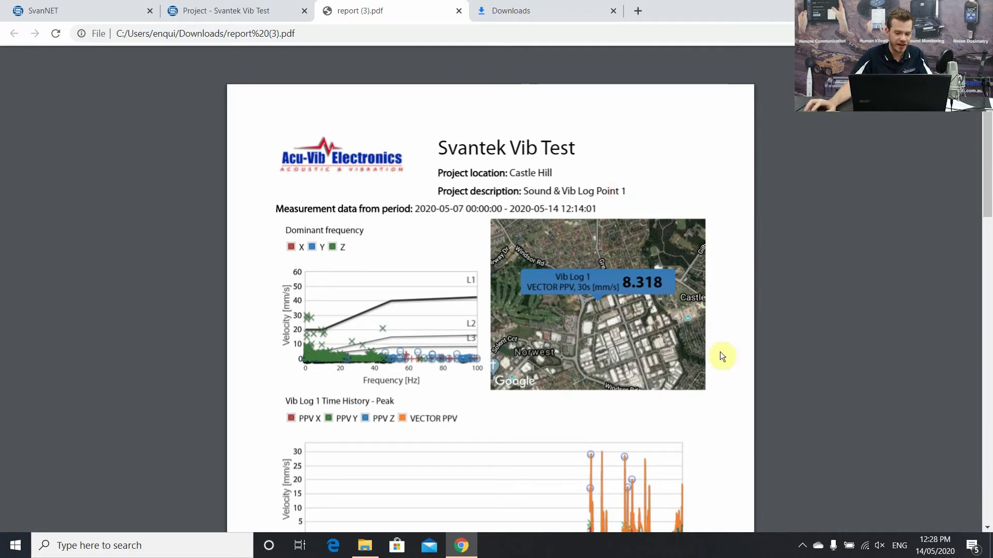
- Scroll through the pages of the exported PDF report
{"action": "left_click_drag", "start_coordinate": [985, 115], "coordinate": [984, 166]}
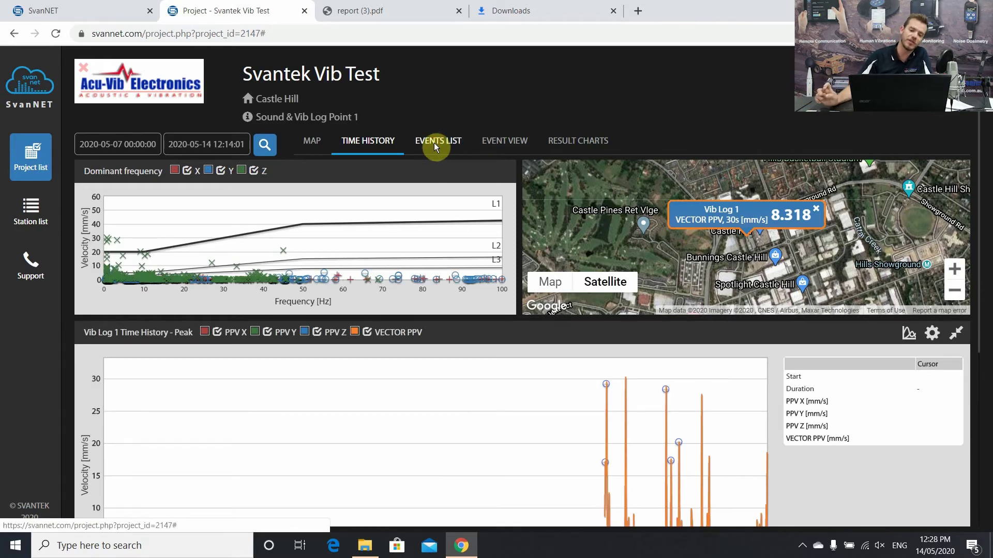
- Browse the events list, selecting the 12:13:56 event and then the 12:12:20 event, and open Event View
{"action": "left_click", "coordinate": [435, 147]}
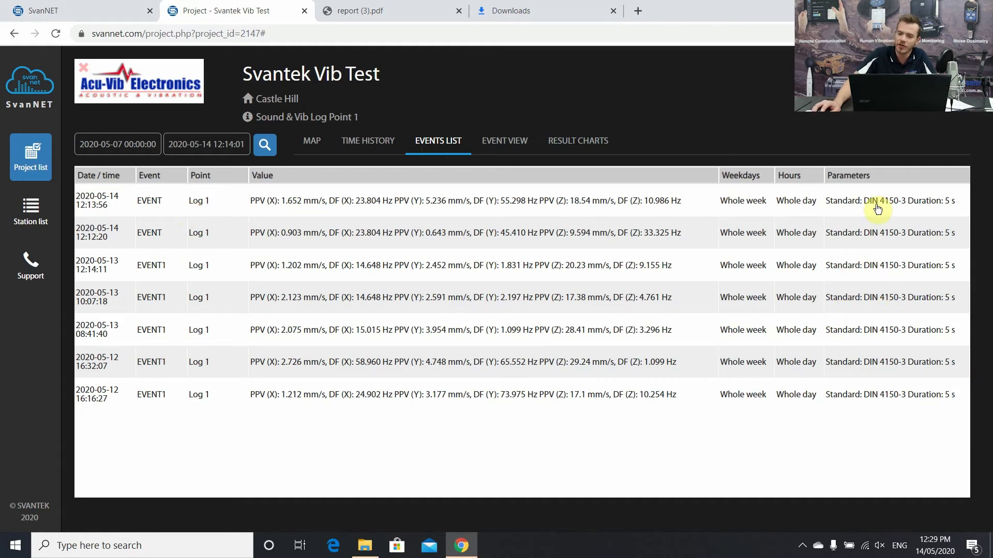
{"action": "left_click", "coordinate": [302, 204]}
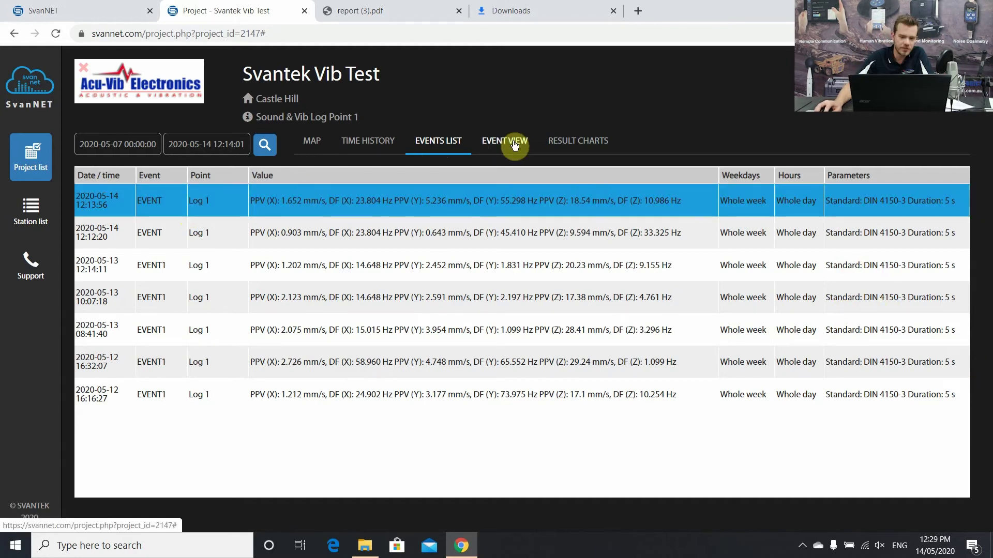
{"action": "left_click", "coordinate": [300, 239]}
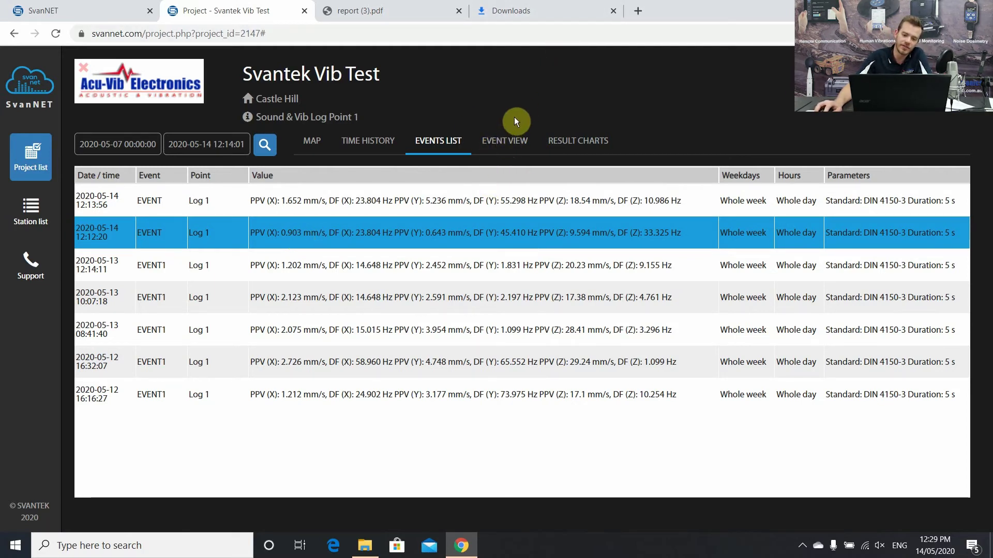
{"action": "left_click", "coordinate": [500, 145]}
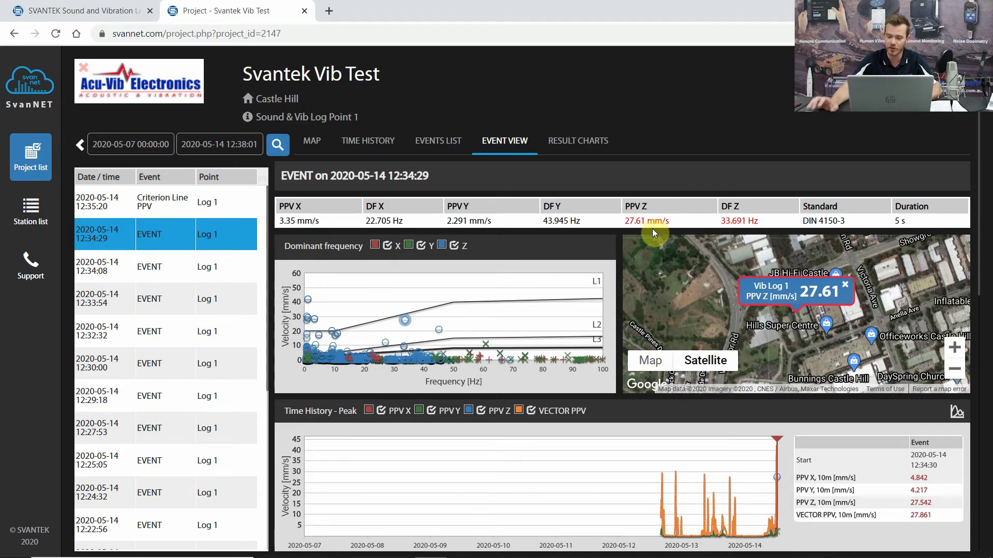
- Hide the X, Y and Z history points in the Dominant frequency chart legend
{"action": "left_click", "coordinate": [389, 247]}
{"action": "left_click", "coordinate": [421, 246]}
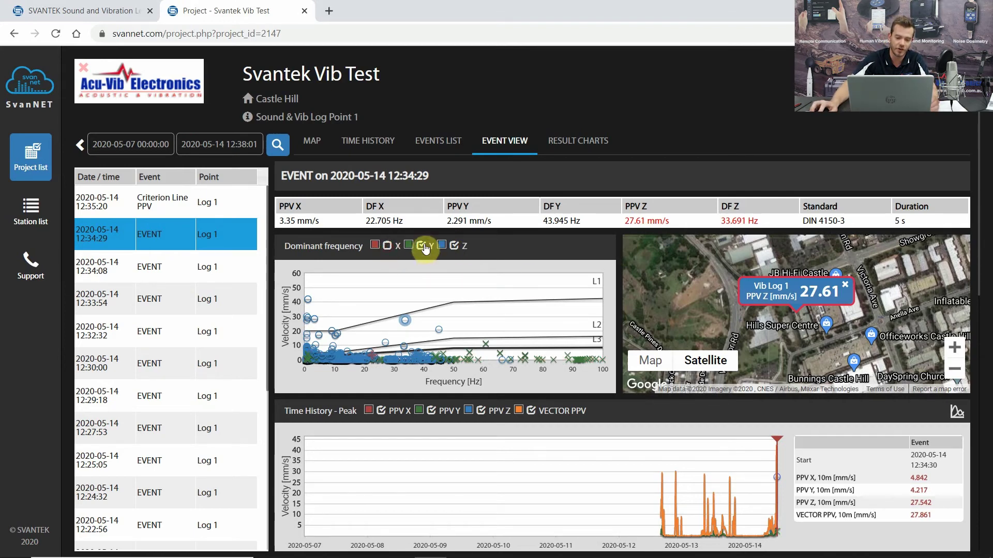
{"action": "left_click", "coordinate": [454, 246]}
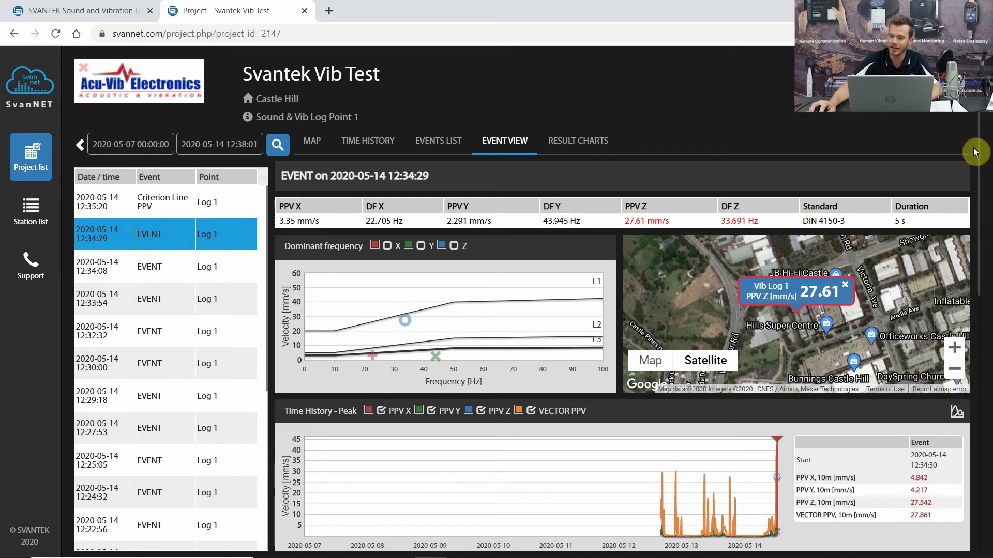
- Scroll through the 12:34:29 event's X, Y and Z waveforms and FFT spectra
{"action": "left_click_drag", "start_coordinate": [976, 142], "coordinate": [979, 227]}
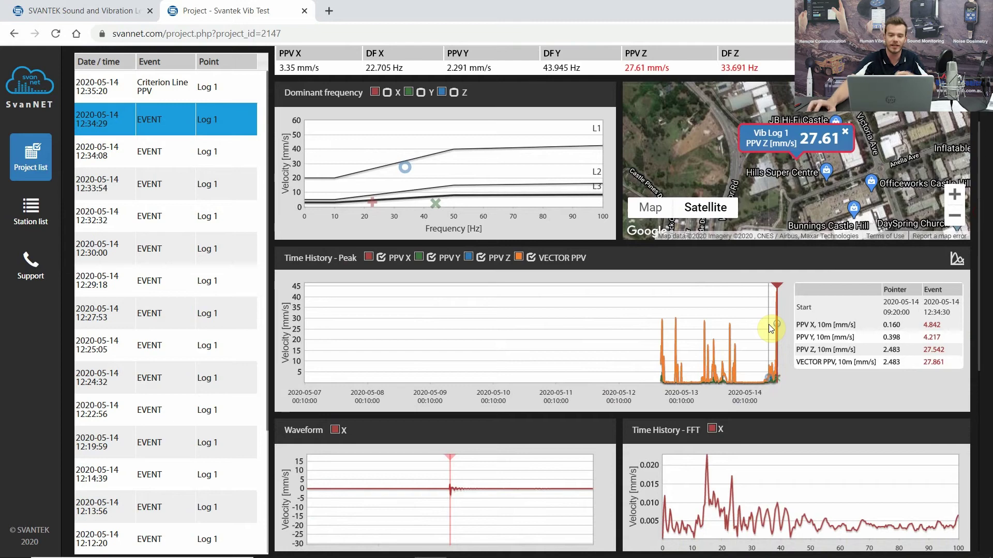
{"action": "scroll", "coordinate": [981, 234], "scroll_direction": "up", "scroll_amount": 1}
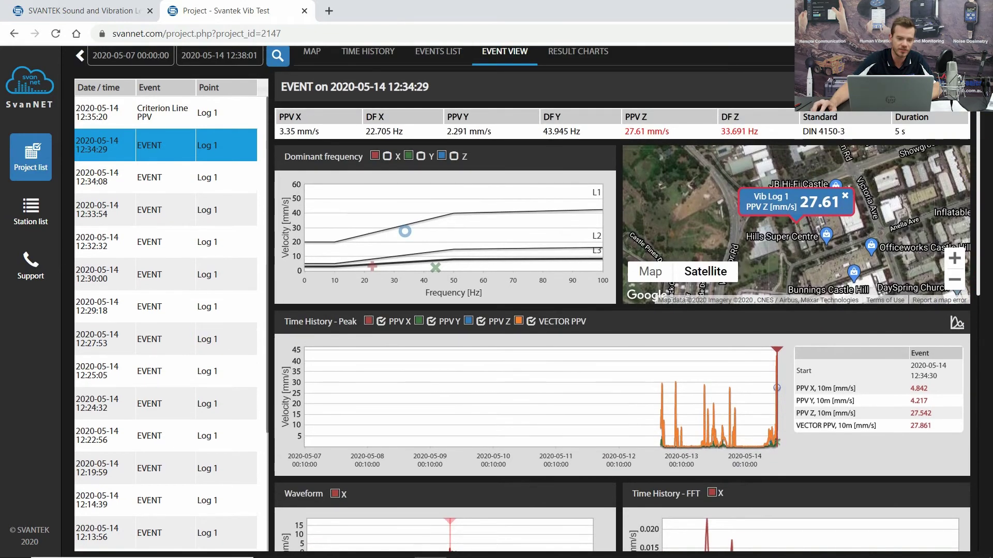
{"action": "scroll", "coordinate": [143, 139], "scroll_direction": "up", "scroll_amount": 2}
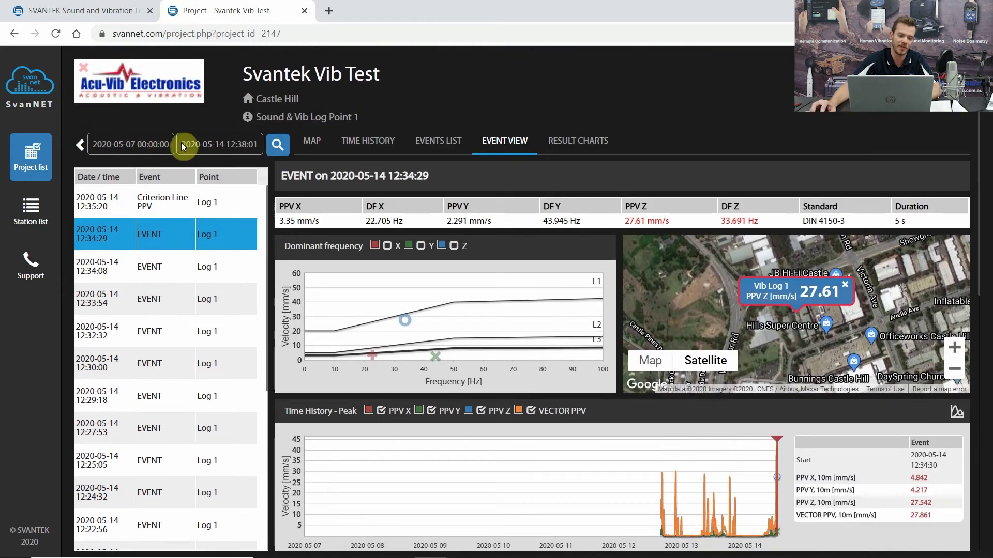
{"action": "left_click", "coordinate": [165, 147]}
{"action": "left_click", "coordinate": [576, 81]}
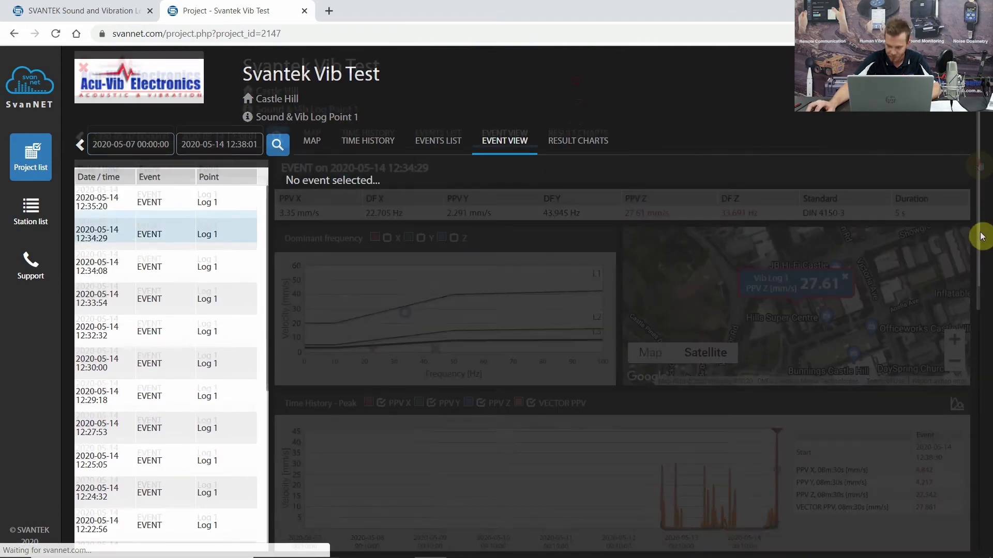
{"action": "scroll", "coordinate": [980, 194], "scroll_direction": "down", "scroll_amount": 1}
{"action": "left_click_drag", "start_coordinate": [981, 194], "coordinate": [977, 372]}
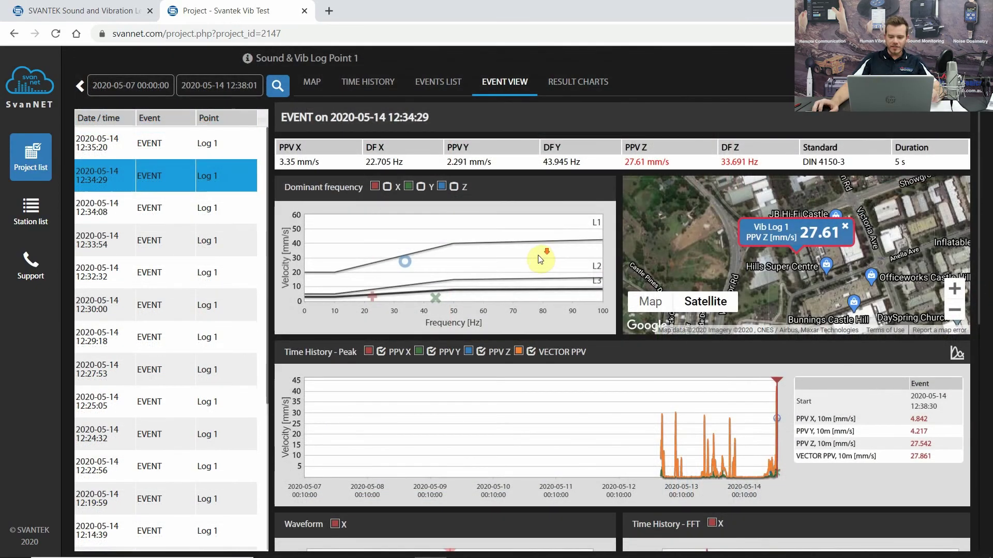
{"action": "scroll", "coordinate": [541, 258], "scroll_direction": "down", "scroll_amount": 4}
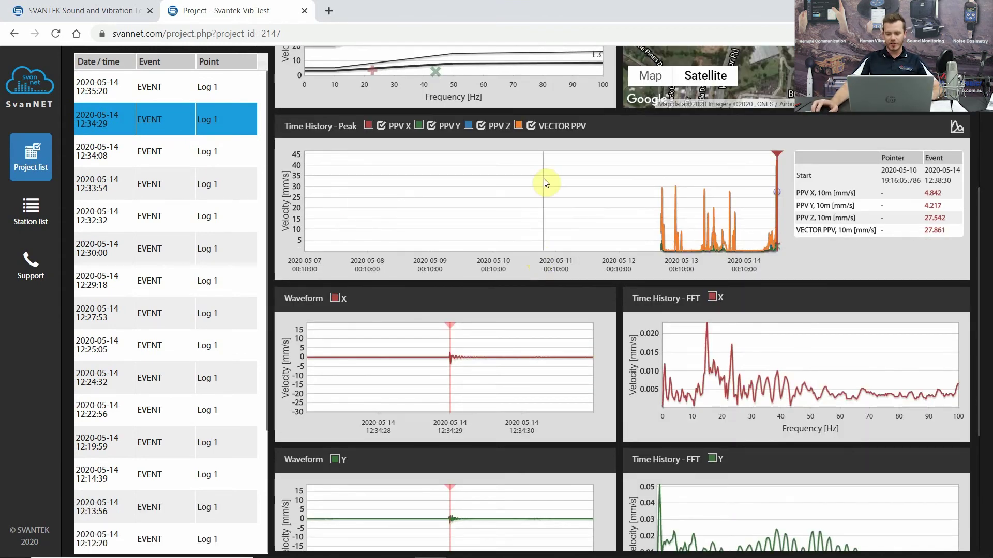
{"action": "scroll", "coordinate": [577, 228], "scroll_direction": "down", "scroll_amount": 1}
{"action": "scroll", "coordinate": [577, 226], "scroll_direction": "up", "scroll_amount": 5}
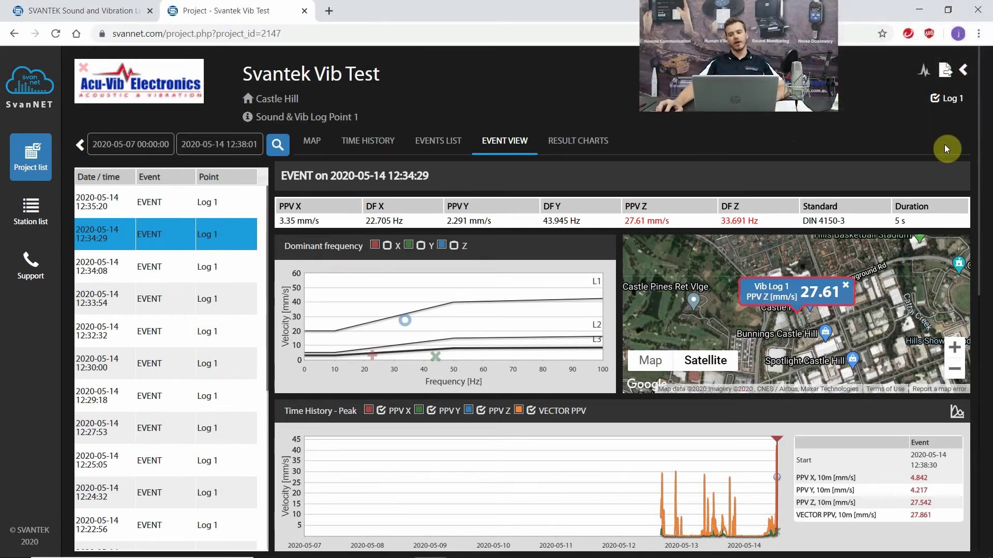
- Export the 12:34:29 event view to PDF and open the downloaded report (2).pdf
{"action": "left_click", "coordinate": [944, 72]}
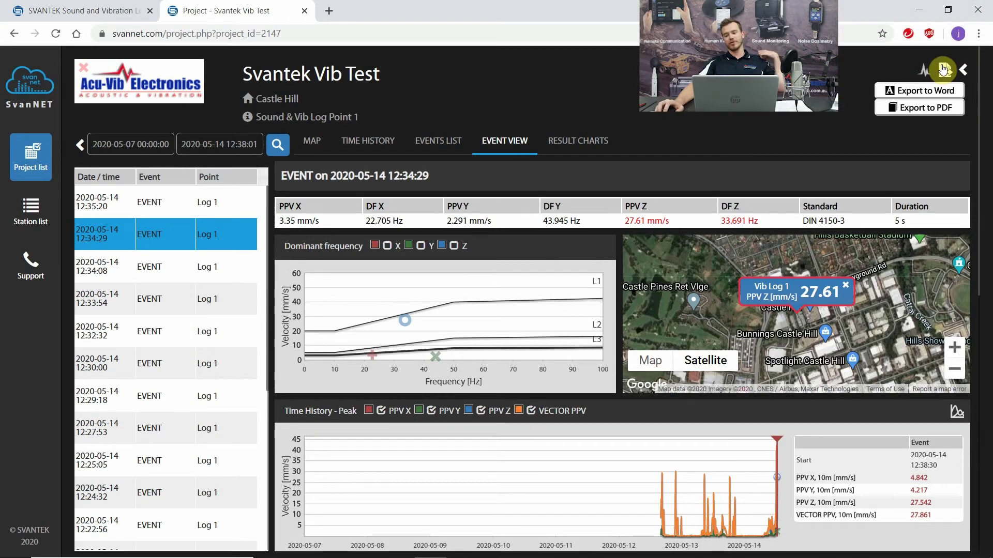
{"action": "left_click", "coordinate": [930, 107]}
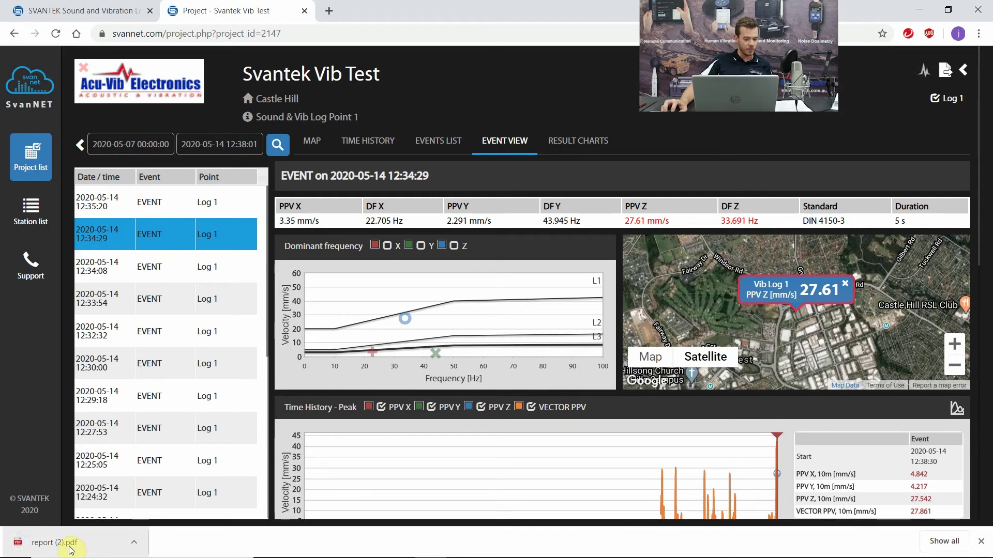
{"action": "left_click", "coordinate": [71, 547]}
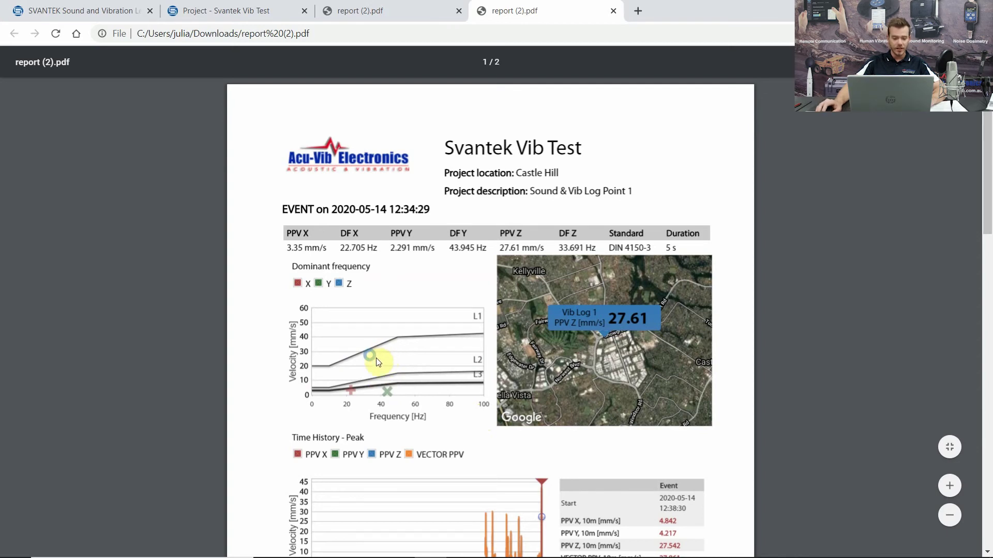
- Review both pages of report (2).pdf, then return to the Project - Svantek Vib Test tab
{"action": "scroll", "coordinate": [378, 363], "scroll_direction": "down", "scroll_amount": 1}
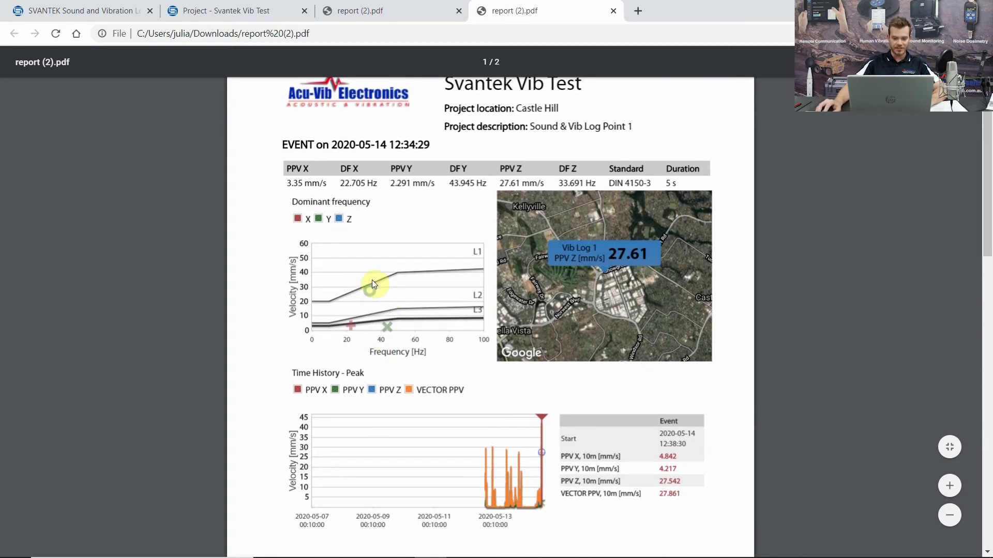
{"action": "scroll", "coordinate": [365, 300], "scroll_direction": "down", "scroll_amount": 2}
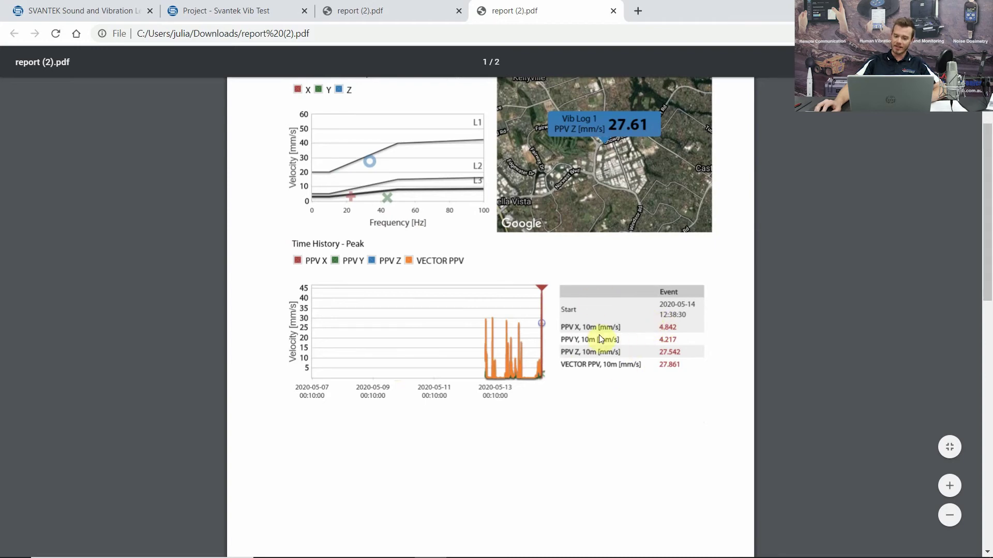
{"action": "scroll", "coordinate": [611, 346], "scroll_direction": "down", "scroll_amount": 8}
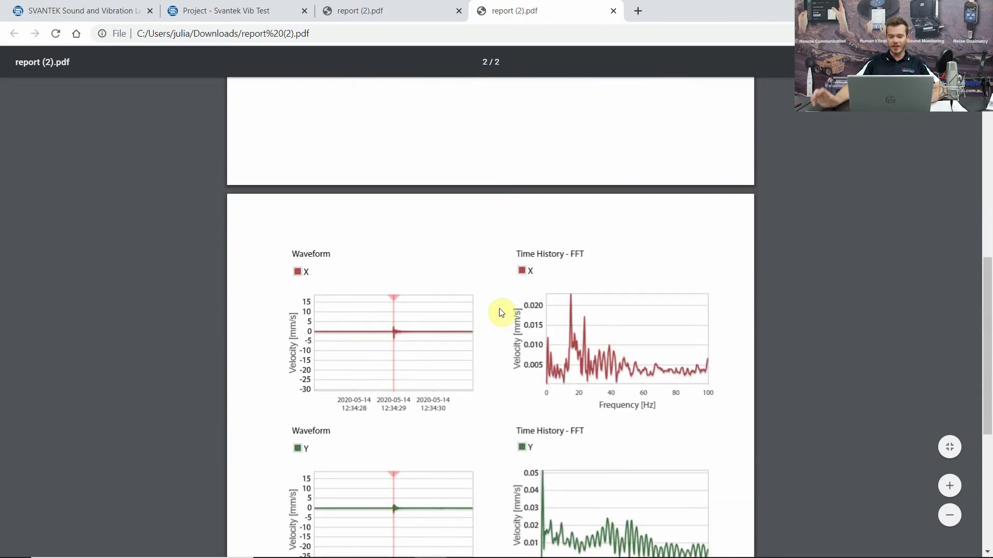
{"action": "scroll", "coordinate": [309, 286], "scroll_direction": "down", "scroll_amount": 5}
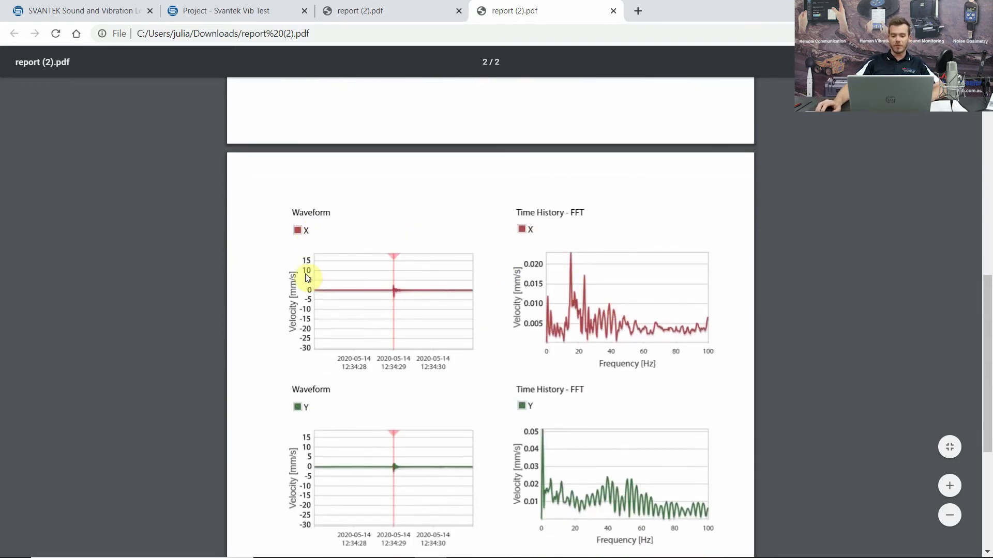
{"action": "scroll", "coordinate": [514, 212], "scroll_direction": "up", "scroll_amount": 3}
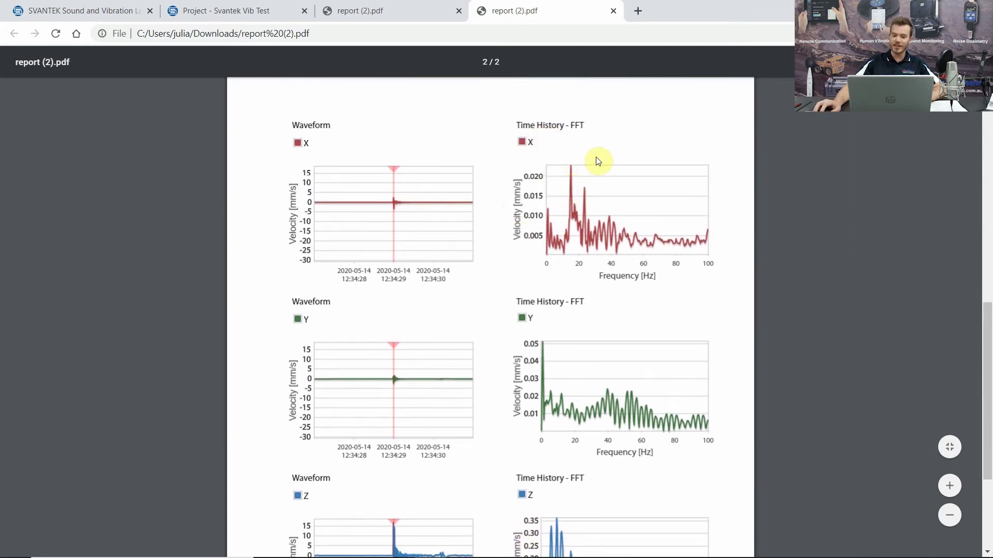
{"action": "scroll", "coordinate": [613, 288], "scroll_direction": "down", "scroll_amount": 4}
{"action": "scroll", "coordinate": [646, 323], "scroll_direction": "up", "scroll_amount": 12}
{"action": "scroll", "coordinate": [646, 323], "scroll_direction": "up", "scroll_amount": 5}
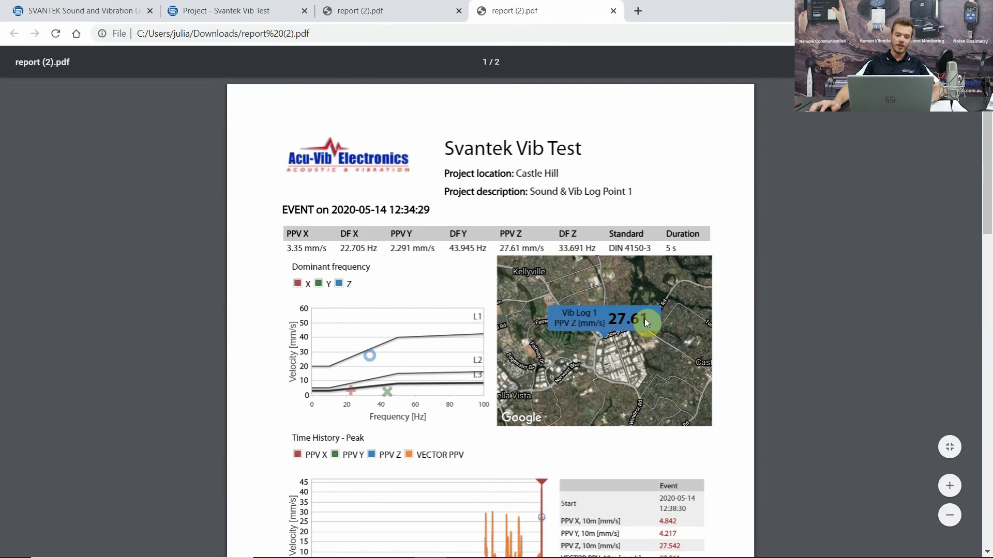
{"action": "left_click", "coordinate": [234, 6]}
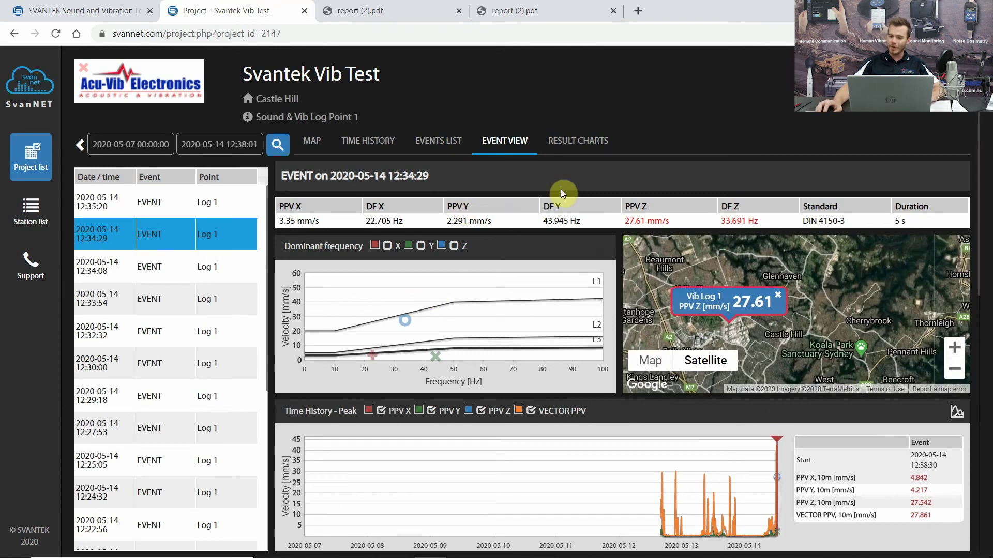
- In Result Charts, select measurement point Log 1 - Data Centre 2 and view its SR Peak (Y) chart
{"action": "left_click", "coordinate": [569, 146]}
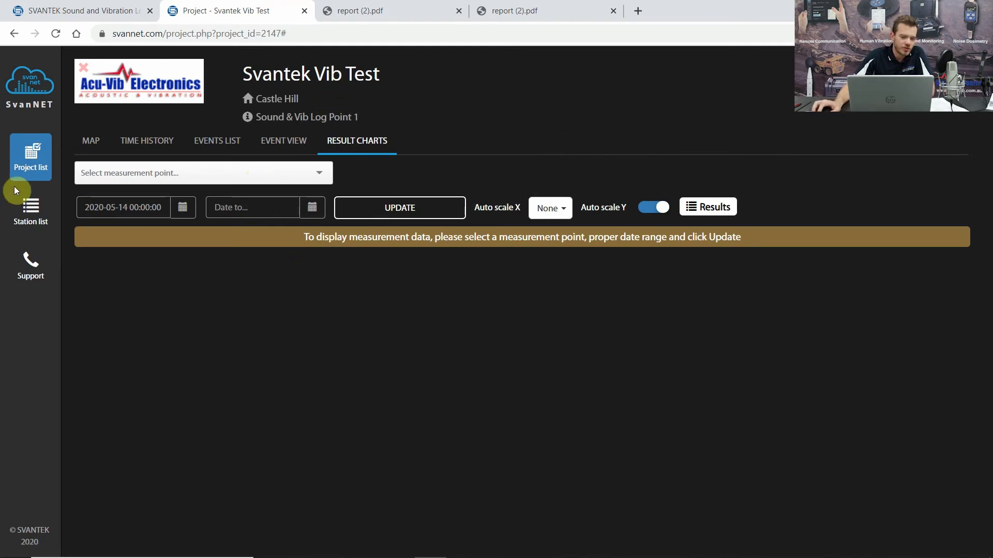
{"action": "left_click", "coordinate": [142, 176]}
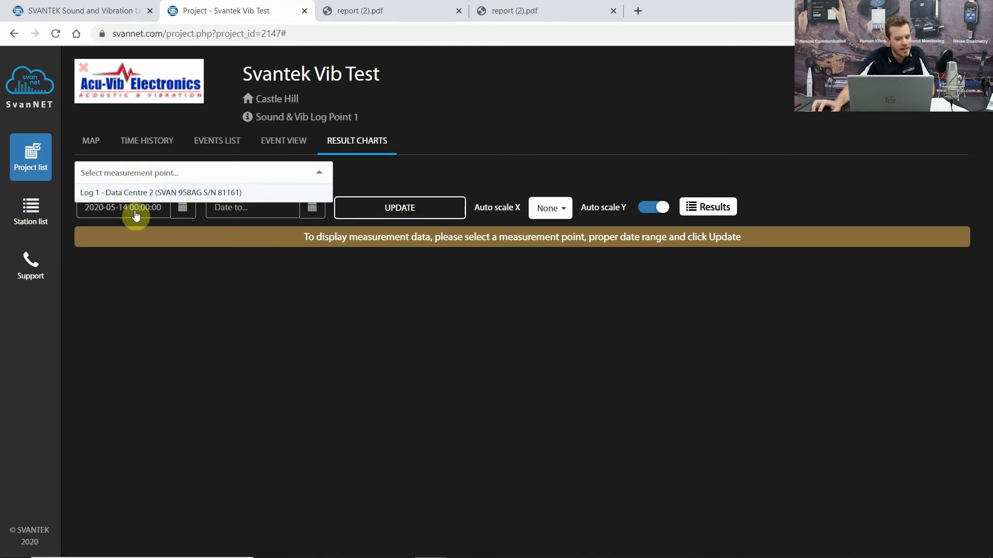
{"action": "left_click", "coordinate": [131, 191]}
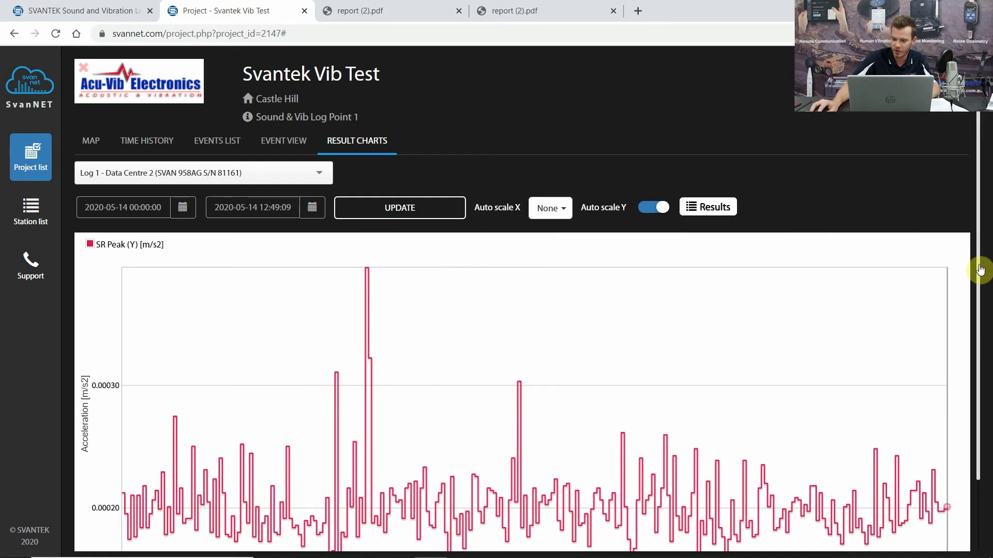
{"action": "left_click_drag", "start_coordinate": [981, 270], "coordinate": [984, 403]}
{"action": "scroll", "coordinate": [984, 403], "scroll_direction": "down", "scroll_amount": 1}
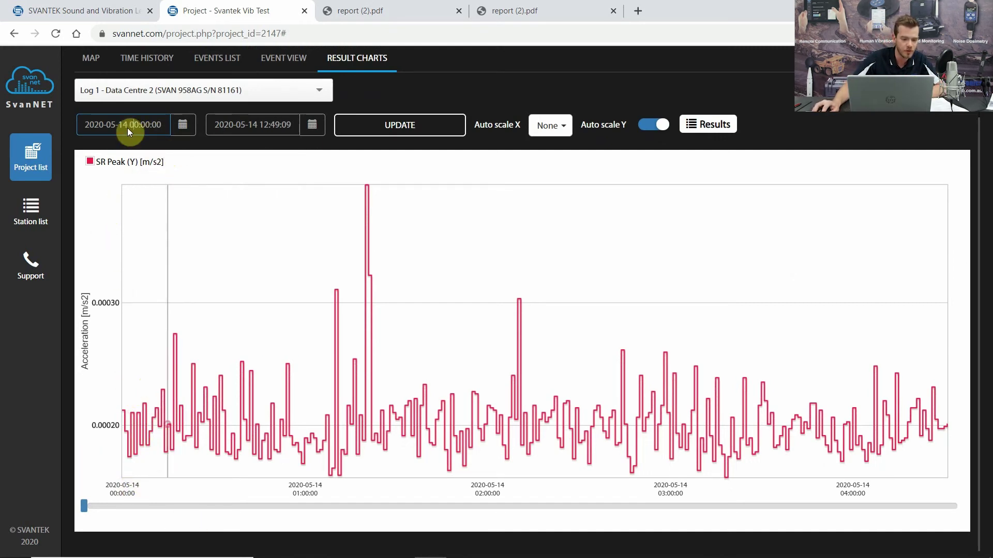
- Start the chart on 13 May 2020, adjust the time-window slider, and set Auto scale X to Aggregation
{"action": "left_click", "coordinate": [182, 127]}
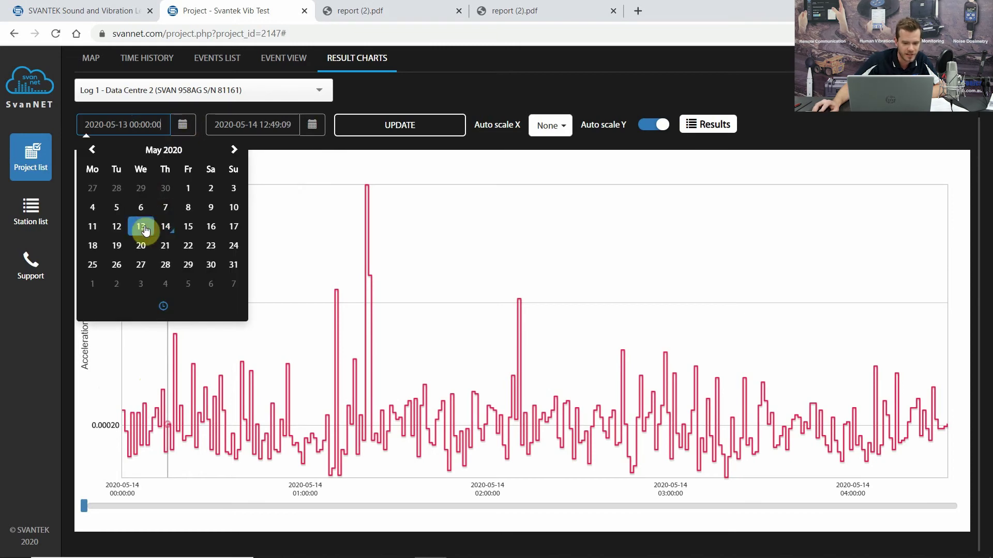
{"action": "left_click", "coordinate": [377, 124]}
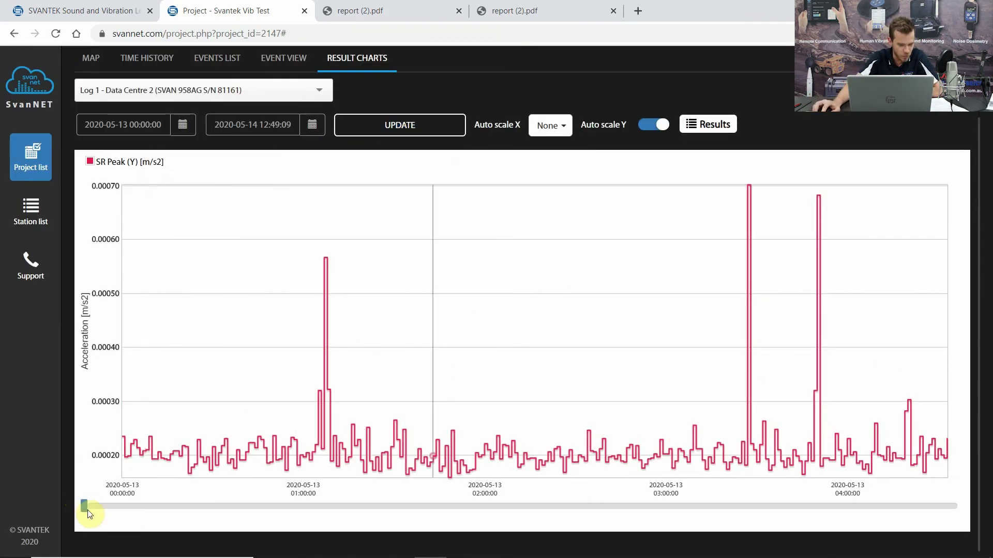
{"action": "left_click_drag", "start_coordinate": [97, 512], "coordinate": [84, 507]}
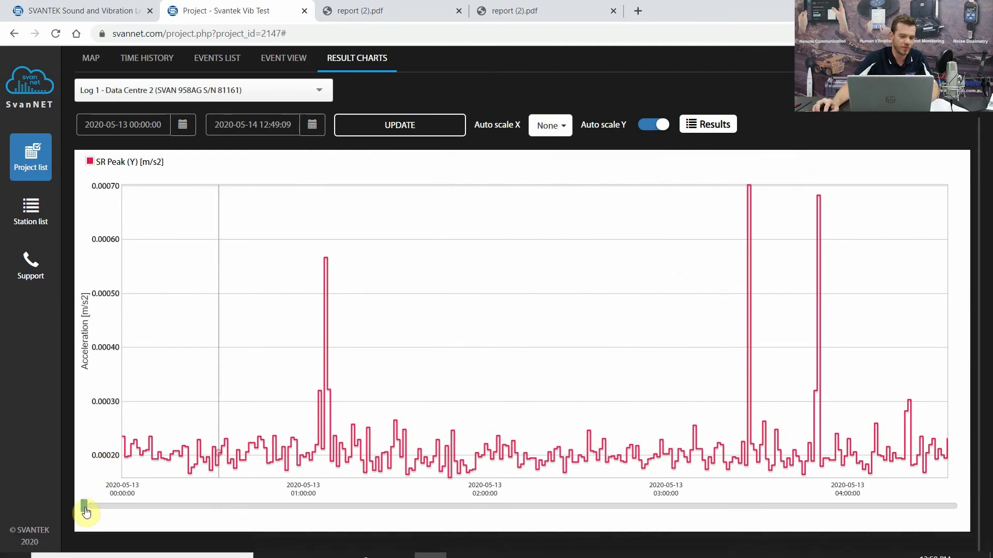
{"action": "left_click_drag", "start_coordinate": [84, 507], "coordinate": [110, 514]}
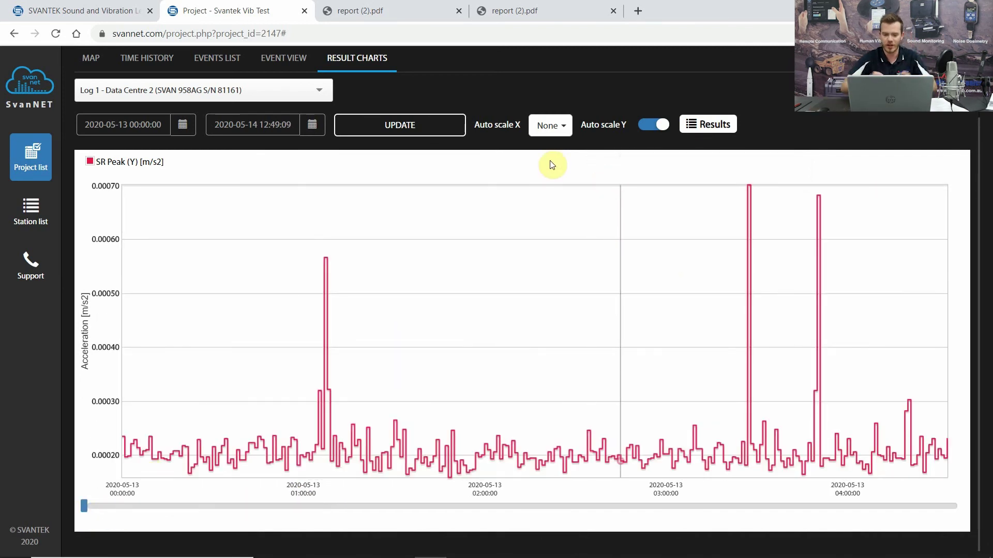
{"action": "left_click", "coordinate": [542, 125]}
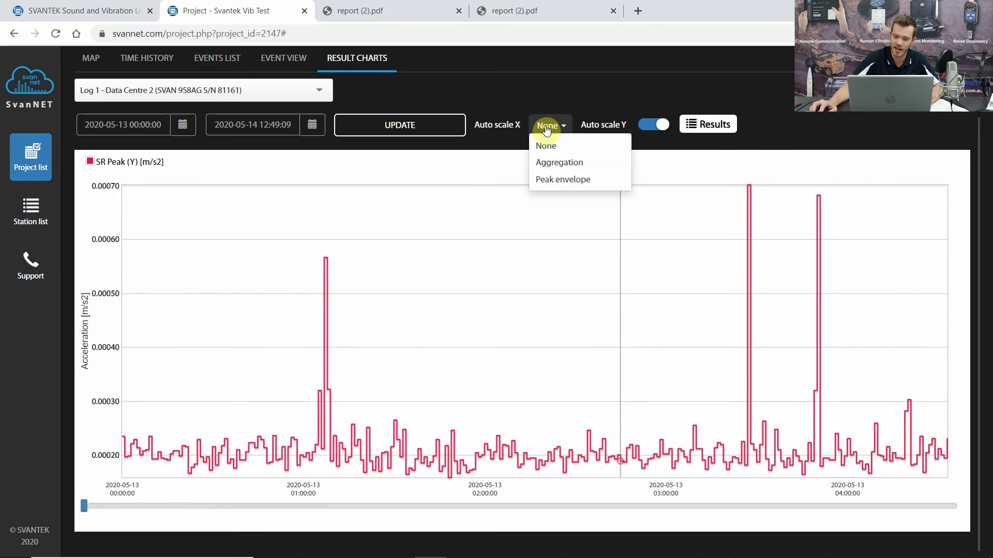
{"action": "left_click", "coordinate": [563, 163]}
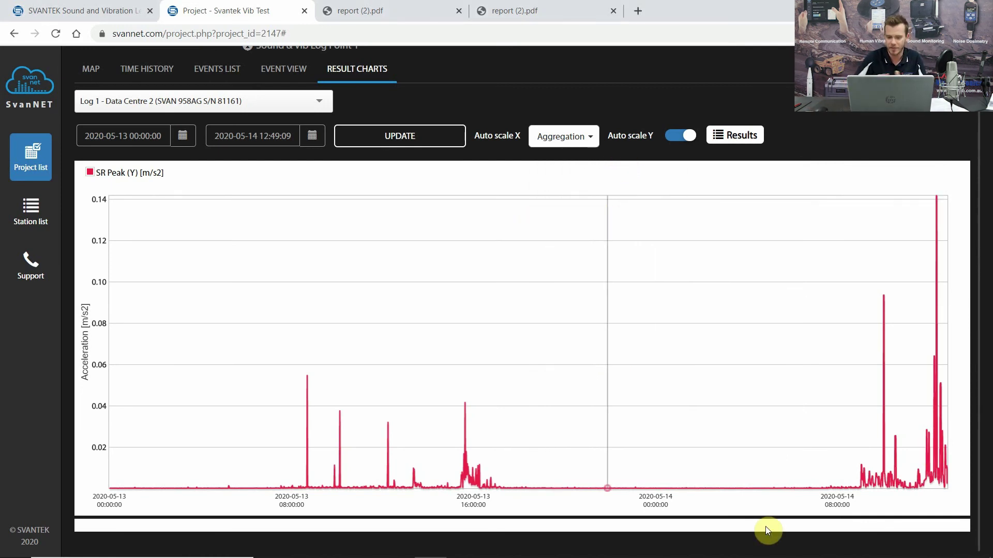
- In the Results selection, turn on Channel 2 SR VDV and turn off SR Peak
{"action": "left_click", "coordinate": [723, 134]}
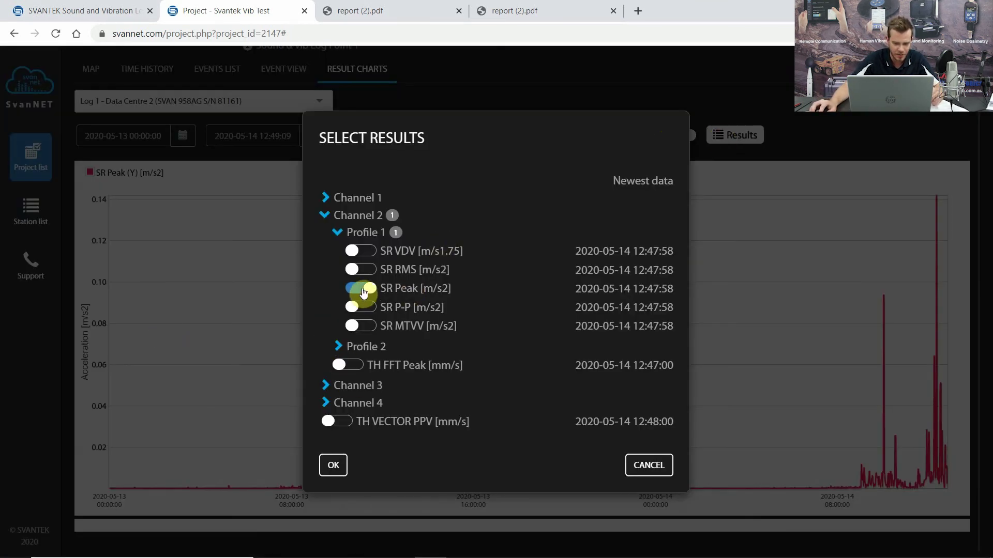
{"action": "left_click", "coordinate": [358, 253]}
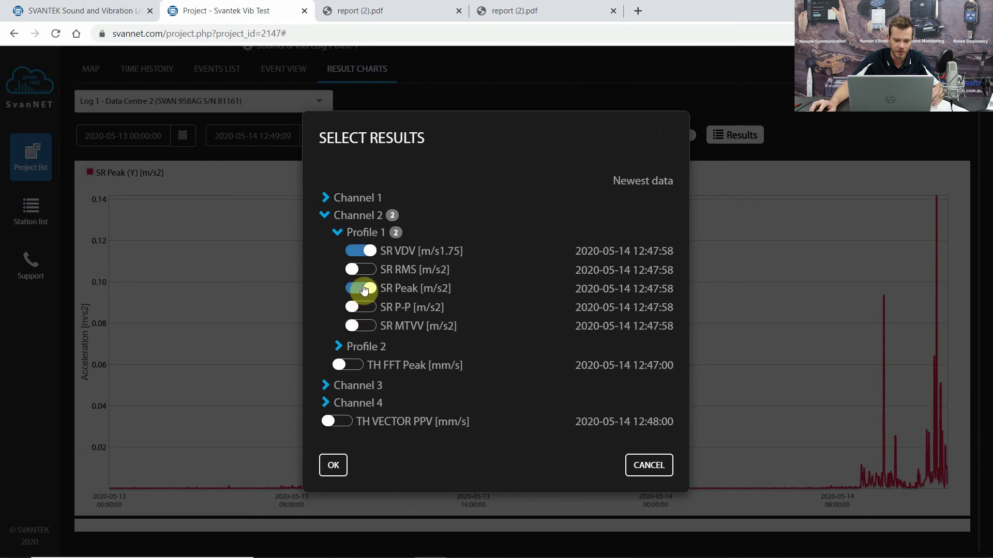
{"action": "left_click", "coordinate": [363, 289]}
{"action": "left_click", "coordinate": [338, 346]}
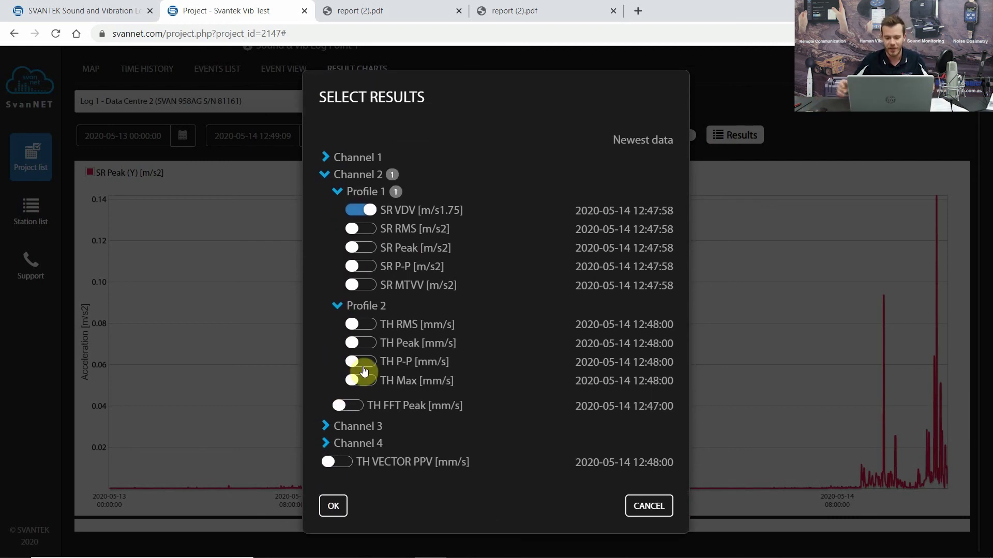
- Expand the Channel 1 and Channel 3 Profile 1 result lists
{"action": "left_click", "coordinate": [324, 157]}
{"action": "left_click", "coordinate": [338, 174]}
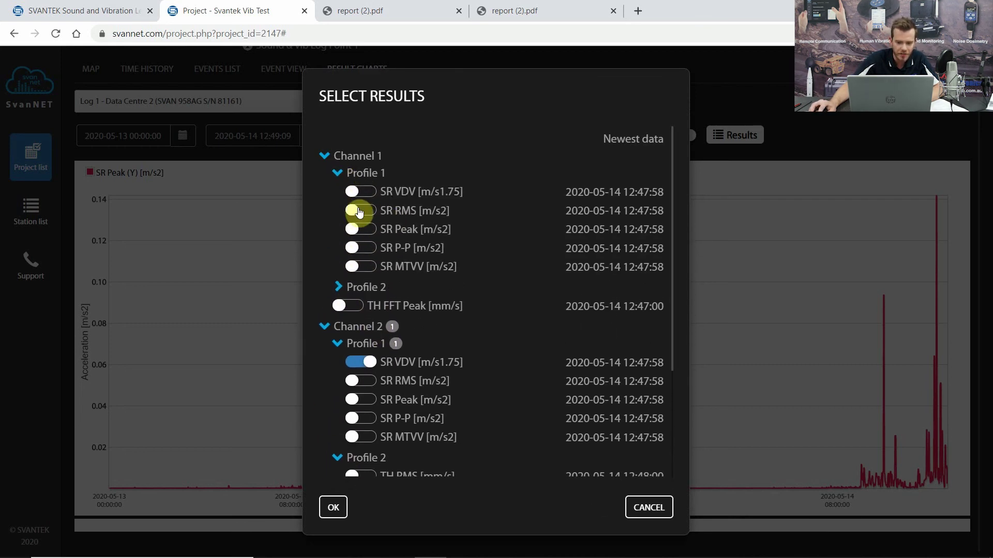
{"action": "scroll", "coordinate": [333, 348], "scroll_direction": "down", "scroll_amount": 3}
{"action": "left_click", "coordinate": [323, 429]}
{"action": "left_click", "coordinate": [338, 446]}
{"action": "scroll", "coordinate": [352, 371], "scroll_direction": "down", "scroll_amount": 1}
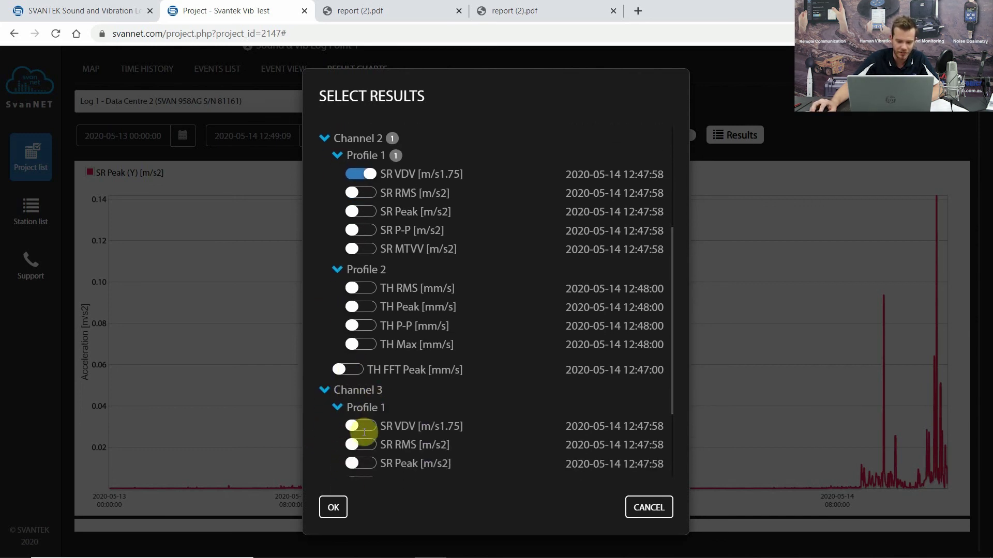
{"action": "scroll", "coordinate": [665, 452], "scroll_direction": "down", "scroll_amount": 2}
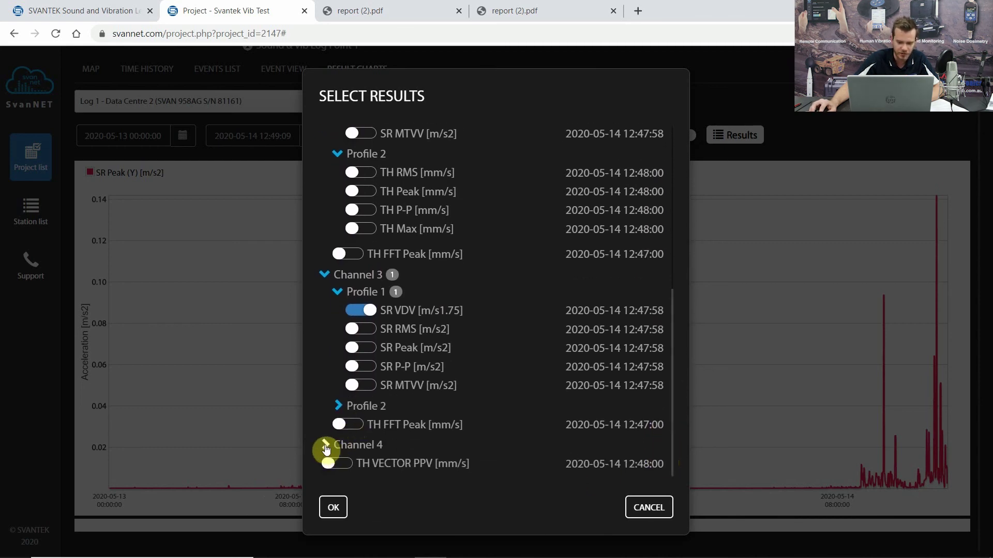
- Turn on Channel 4 Profile 1 sound level SR L90 and apply the result selection
{"action": "left_click", "coordinate": [326, 446]}
{"action": "scroll", "coordinate": [563, 365], "scroll_direction": "down", "scroll_amount": 2}
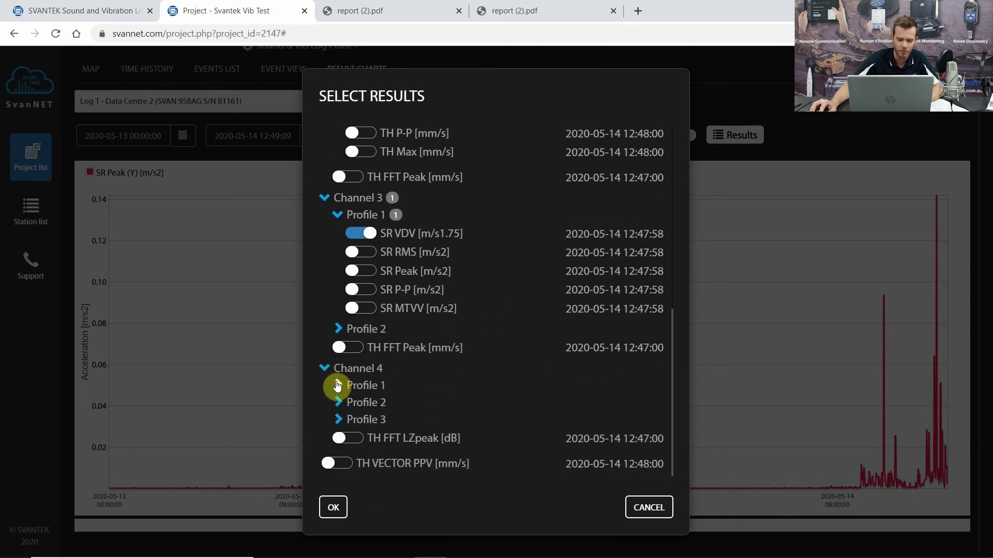
{"action": "left_click", "coordinate": [337, 385]}
{"action": "scroll", "coordinate": [370, 399], "scroll_direction": "down", "scroll_amount": 5}
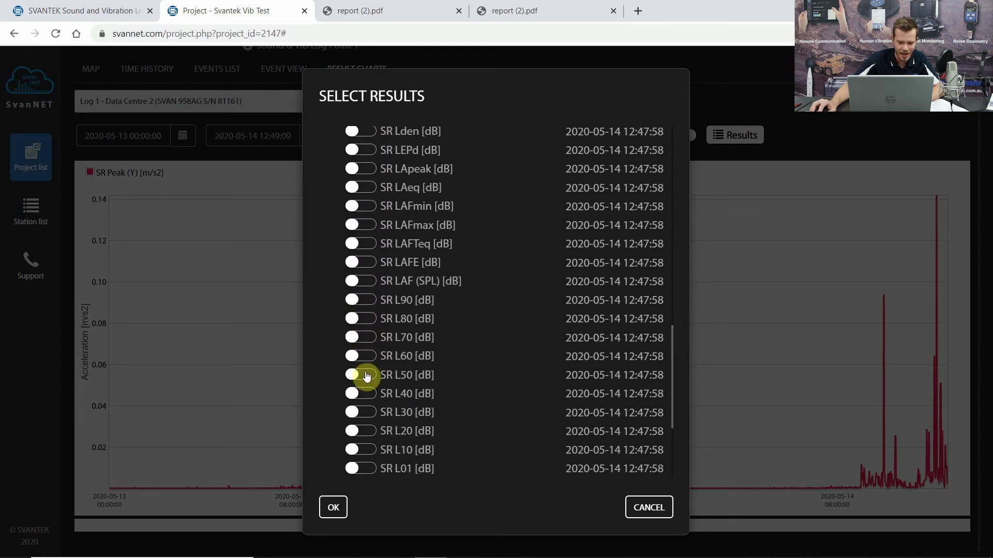
{"action": "left_click", "coordinate": [359, 302]}
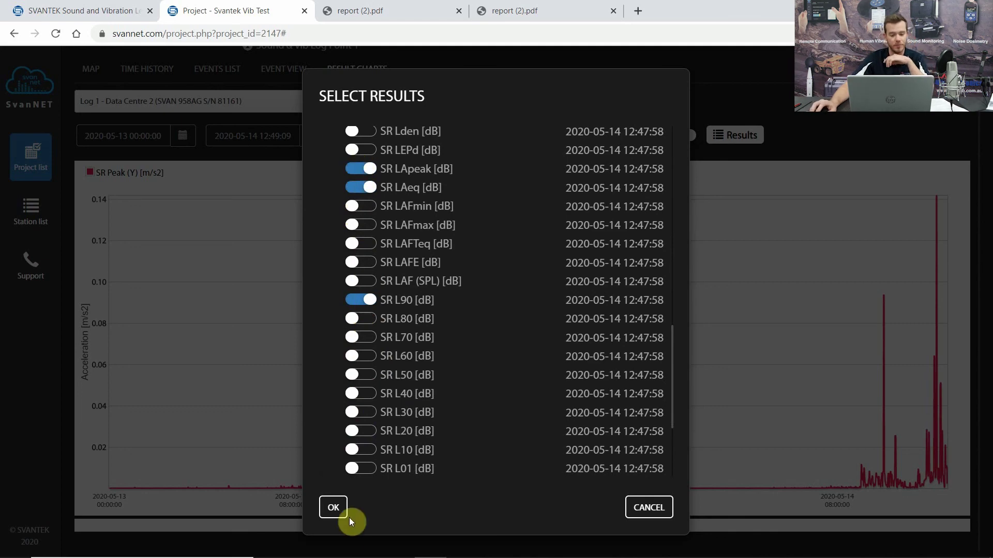
{"action": "left_click", "coordinate": [334, 507]}
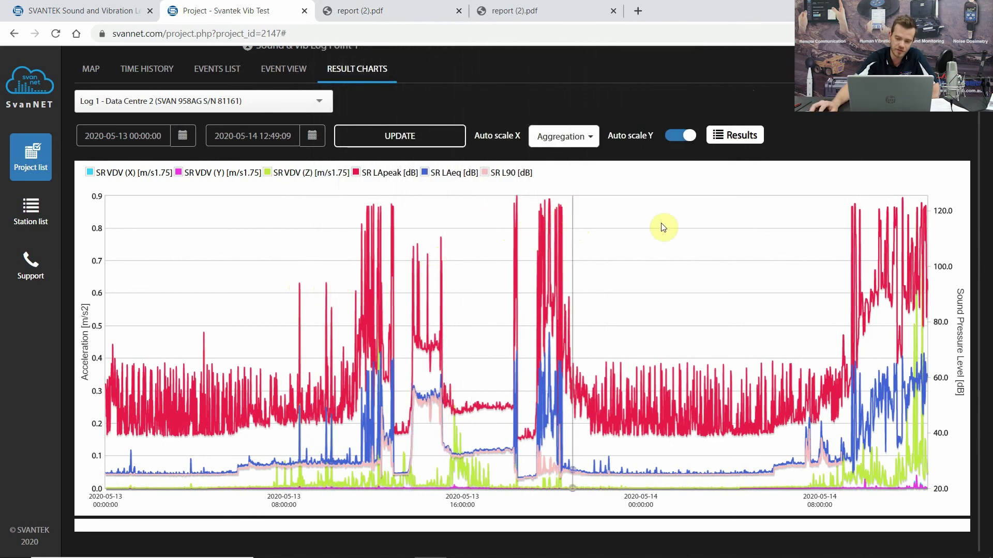
{"action": "scroll", "coordinate": [734, 170], "scroll_direction": "up", "scroll_amount": 3}
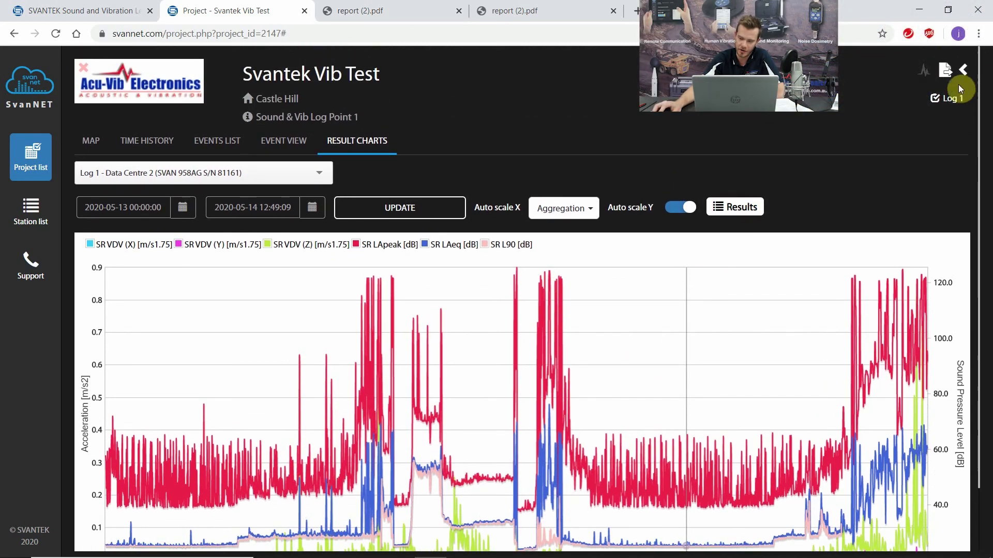
{"action": "scroll", "coordinate": [658, 365], "scroll_direction": "down", "scroll_amount": 3}
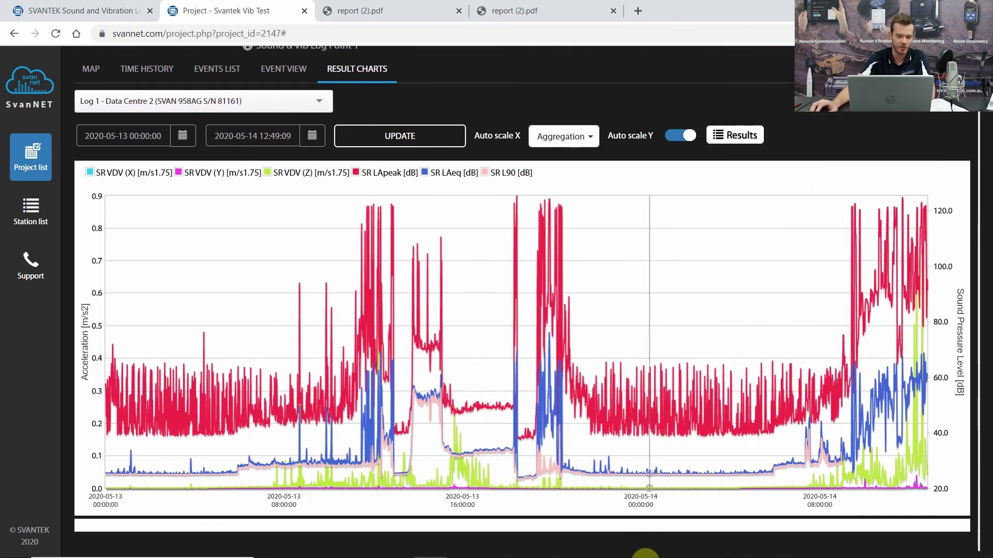
{"action": "mouse_move", "coordinate": [638, 383]}
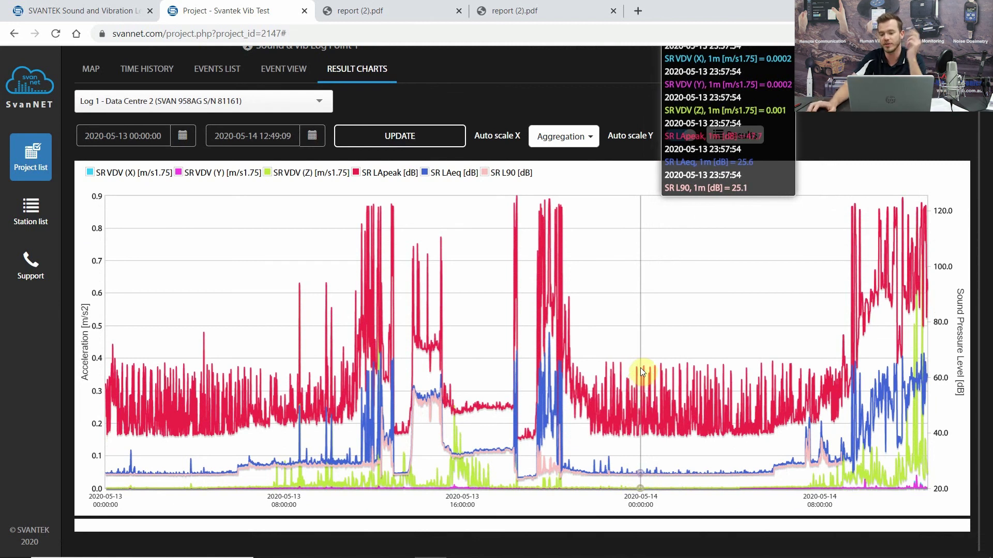
{"action": "scroll", "coordinate": [640, 368], "scroll_direction": "up", "scroll_amount": 2}
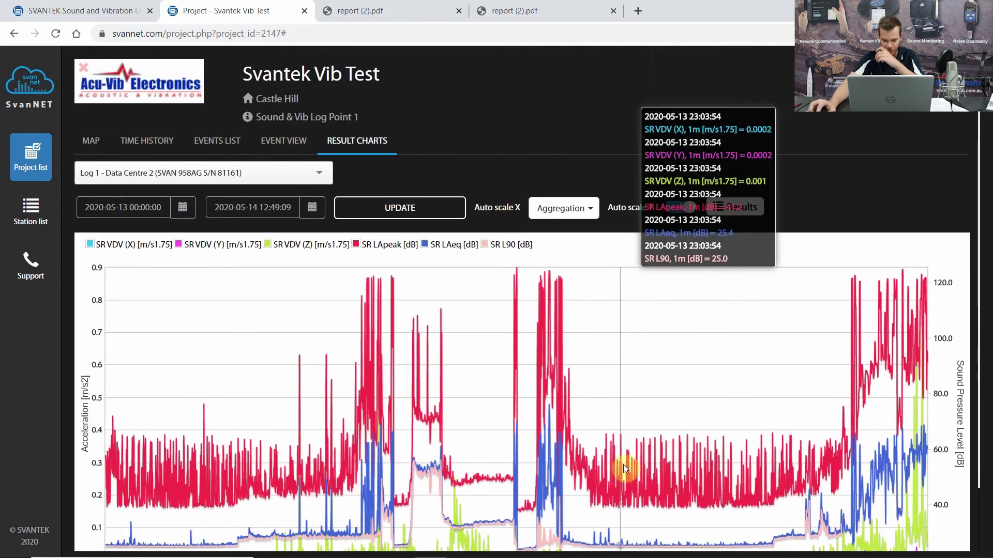